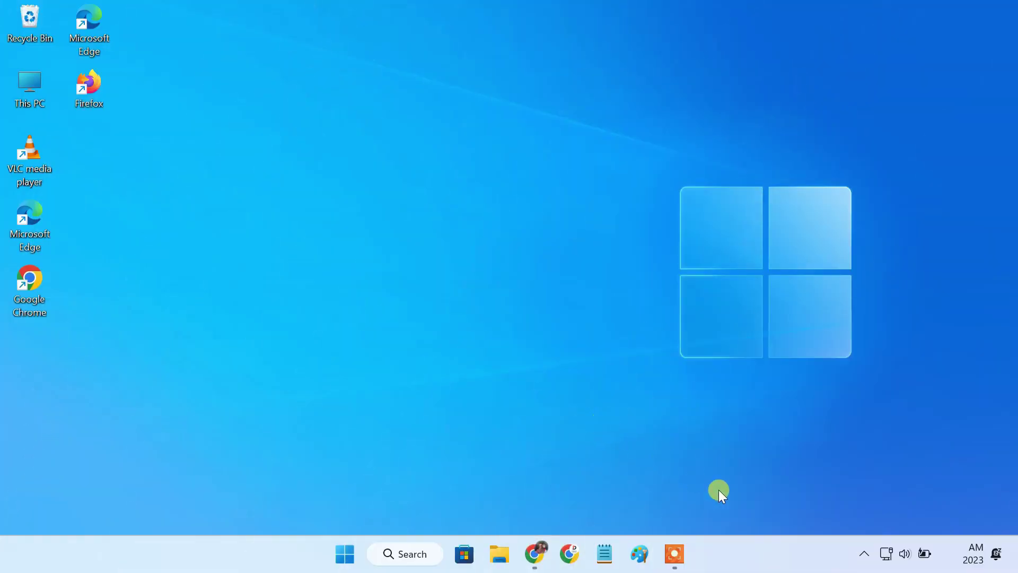
- Check Internet Download Manager's download list from the tray, then return to Chrome's Windows 11 page
{"action": "left_click", "coordinate": [864, 553]}
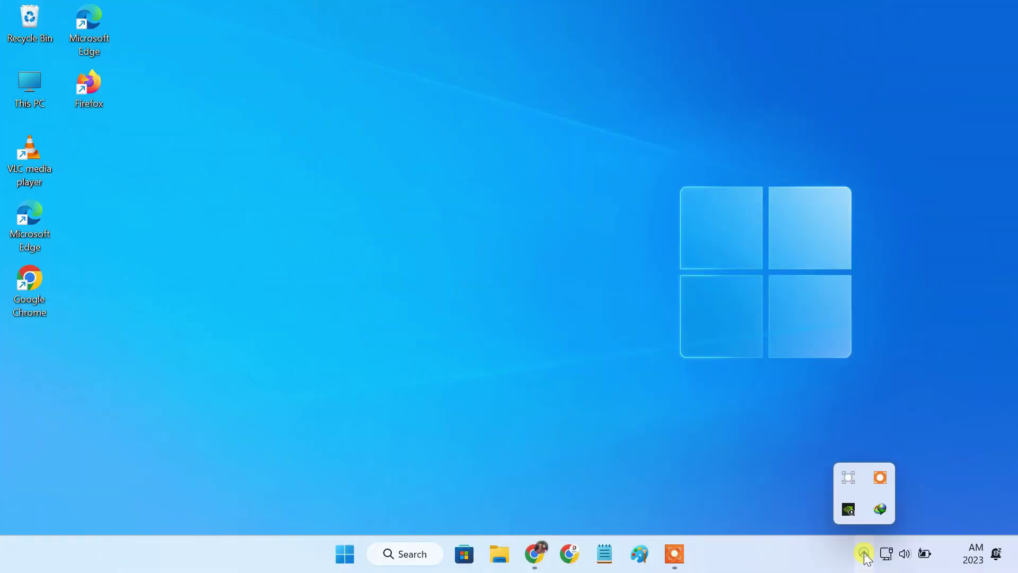
{"action": "left_click", "coordinate": [882, 509]}
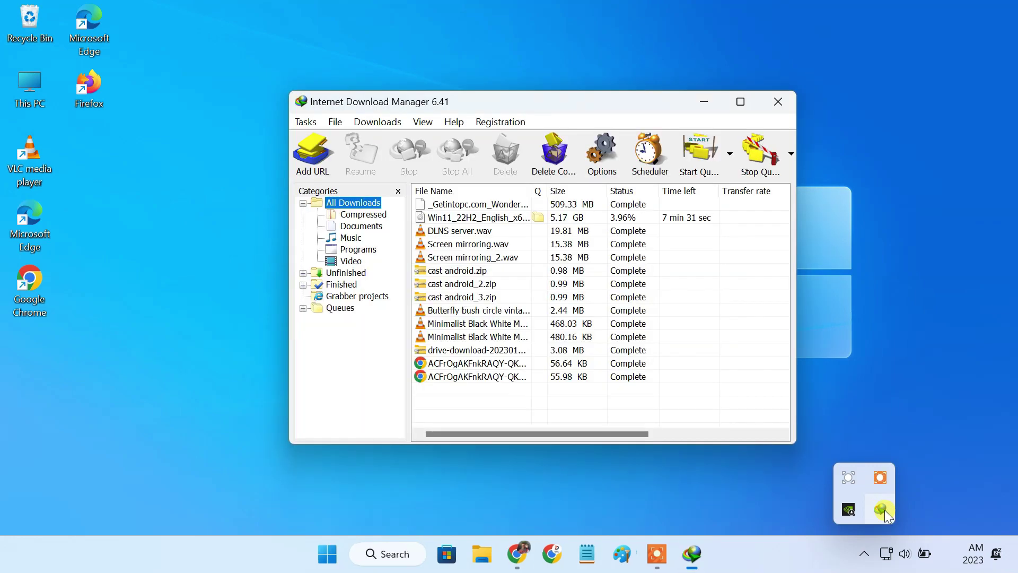
{"action": "left_click", "coordinate": [776, 99]}
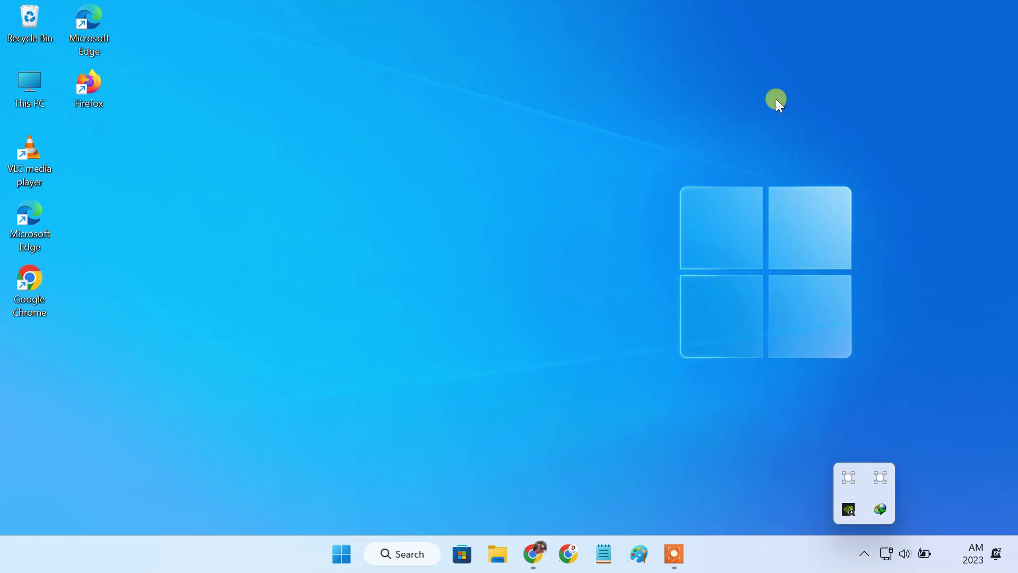
{"action": "left_click", "coordinate": [534, 554]}
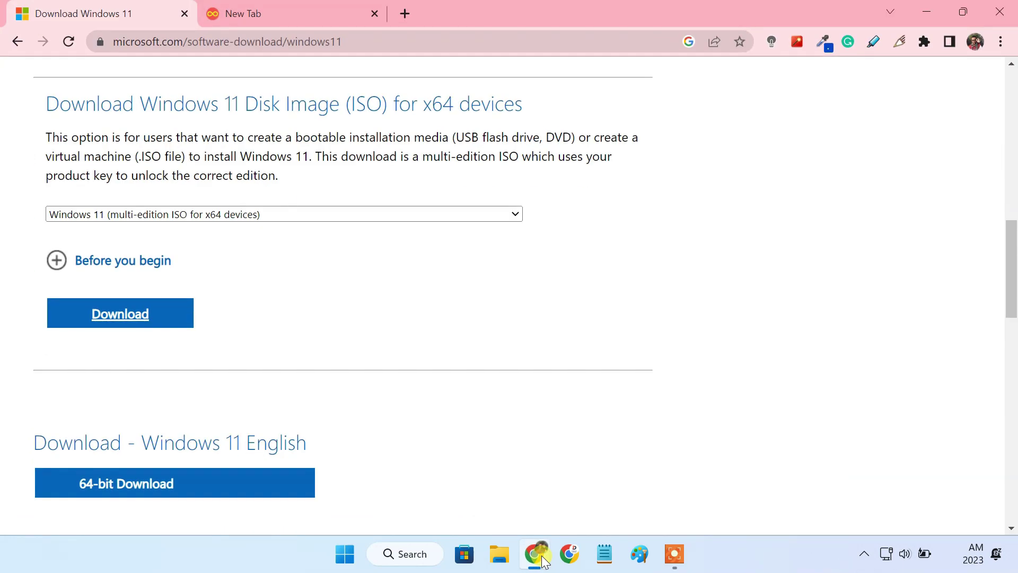
- Start the 64-bit Windows 11 ISO download from Microsoft's page and open Chrome's menu
{"action": "left_click", "coordinate": [182, 482]}
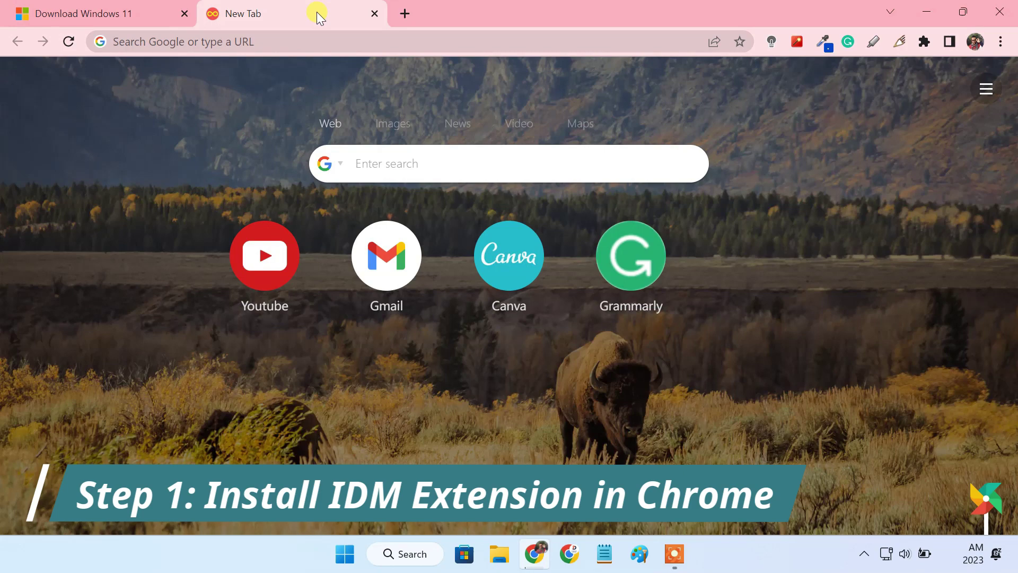
{"action": "left_click", "coordinate": [1000, 41]}
- Scroll through the installed extensions list, then open the Chrome Web Store in a new tab
{"action": "mouse_move", "coordinate": [896, 268]}
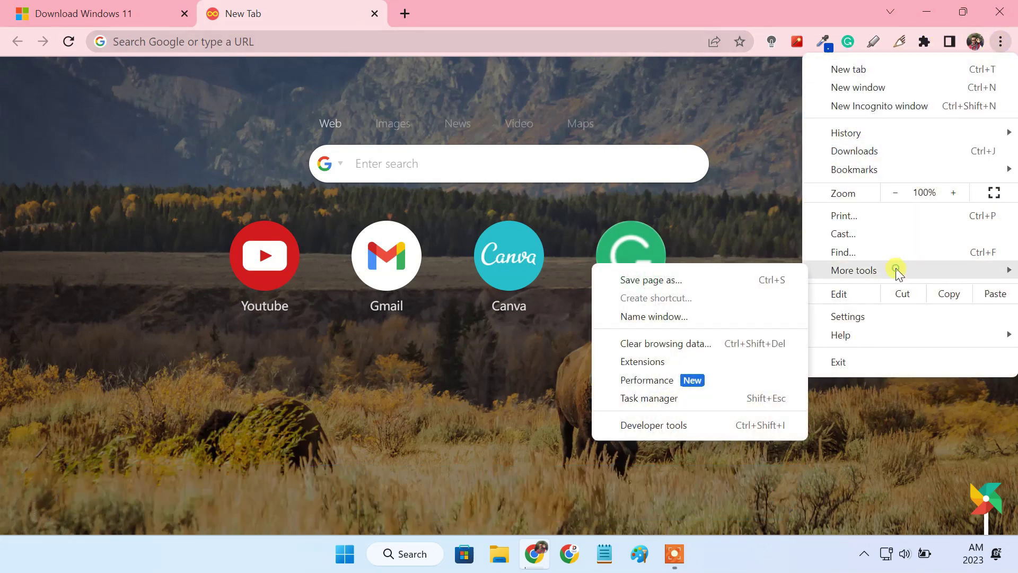
{"action": "left_click", "coordinate": [643, 361]}
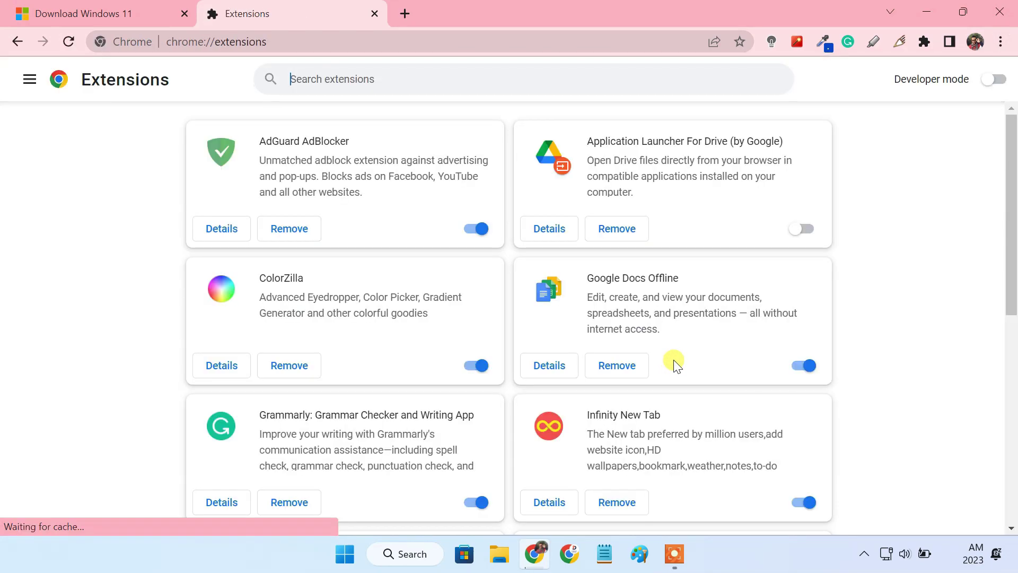
{"action": "scroll", "coordinate": [673, 359], "scroll_direction": "down", "scroll_amount": 5}
{"action": "scroll", "coordinate": [673, 360], "scroll_direction": "down", "scroll_amount": 2}
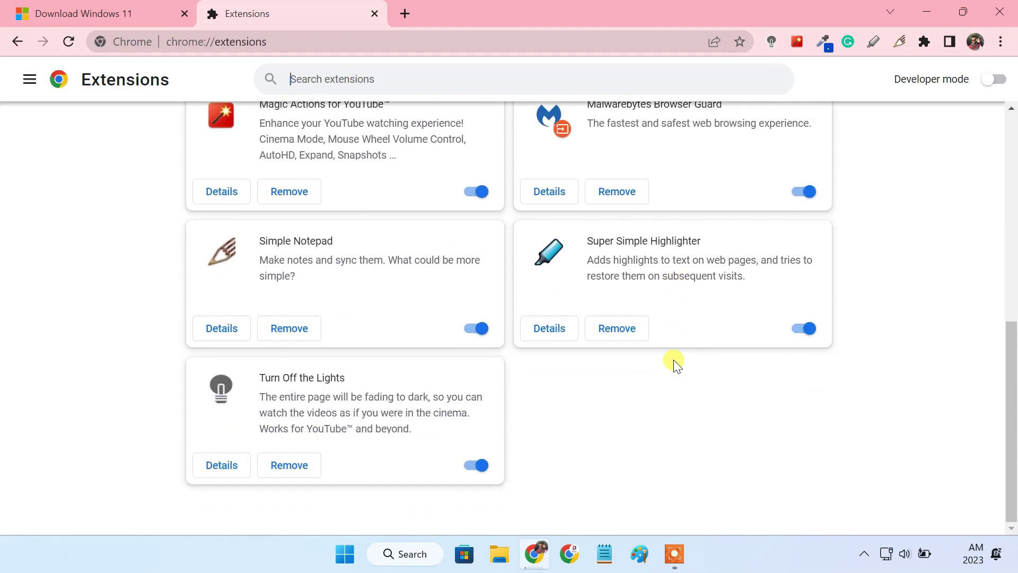
{"action": "scroll", "coordinate": [674, 361], "scroll_direction": "up", "scroll_amount": 8}
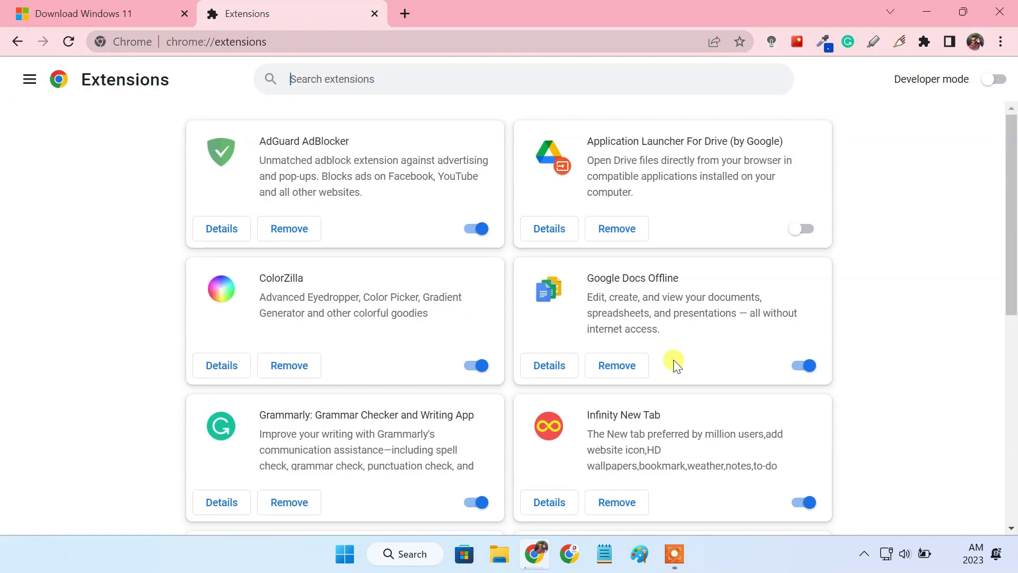
{"action": "left_click", "coordinate": [30, 79]}
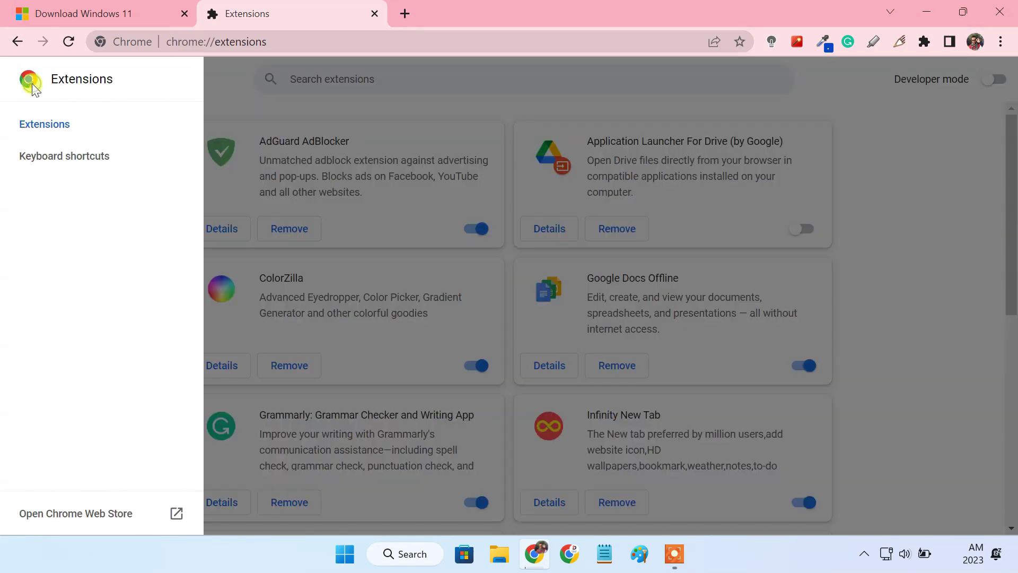
{"action": "left_click", "coordinate": [80, 514]}
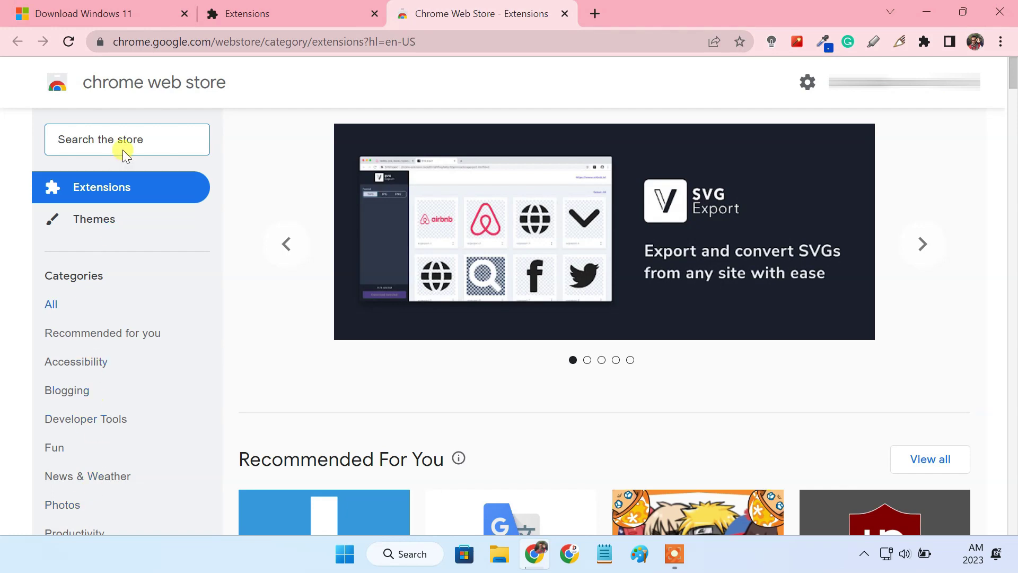
- Search the Chrome Web Store for 'idm' and scroll through the IDM extension results
{"action": "type", "text": "idm"}
{"action": "key", "text": "Return"}
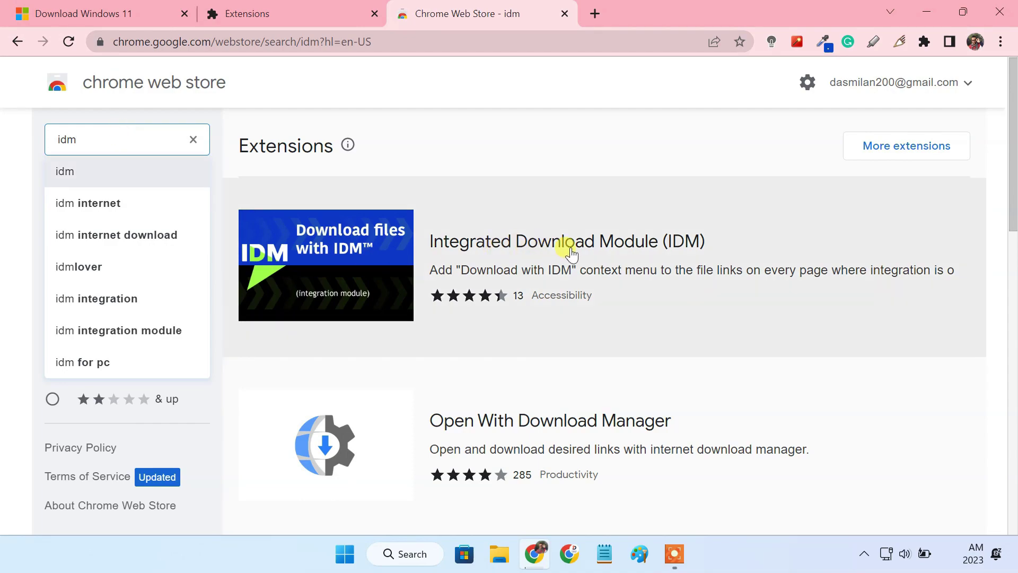
{"action": "scroll", "coordinate": [567, 254], "scroll_direction": "down", "scroll_amount": 10}
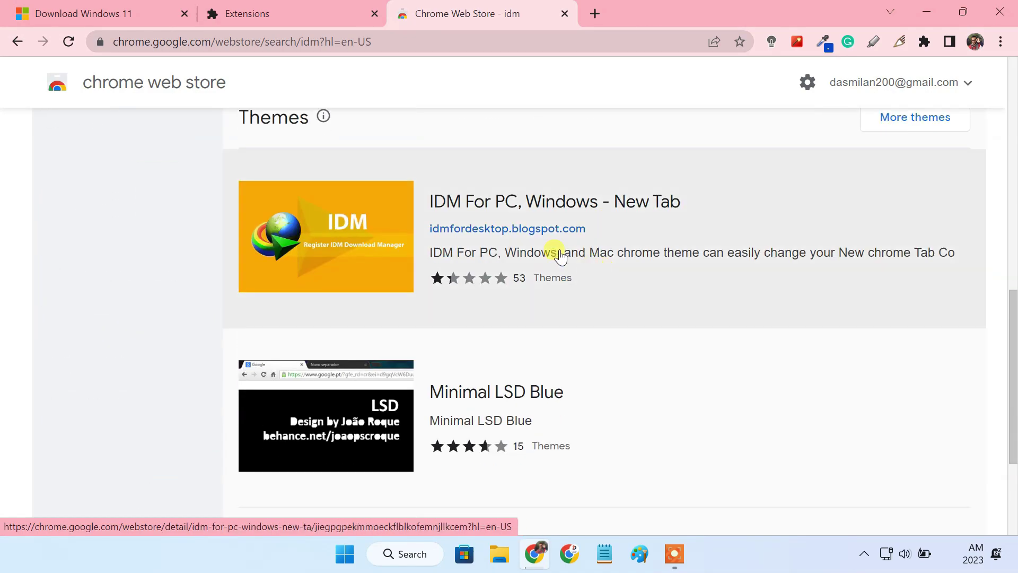
{"action": "scroll", "coordinate": [562, 214], "scroll_direction": "up", "scroll_amount": 10}
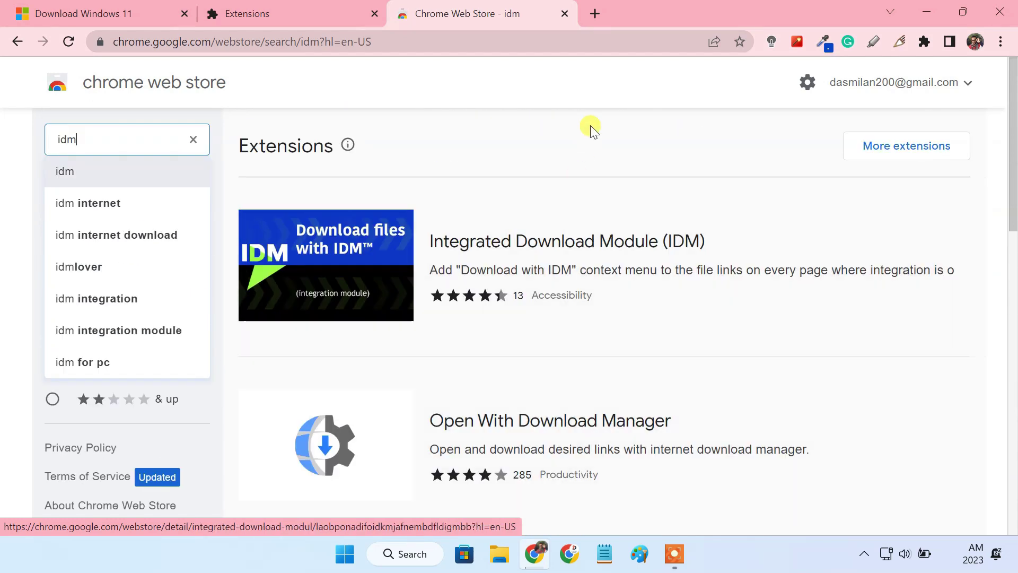
{"action": "left_click", "coordinate": [592, 18]}
- Google 'download idm extension', open IDM's FAQ result, and follow its Integration Module store link
{"action": "type", "text": "download idm extension"}
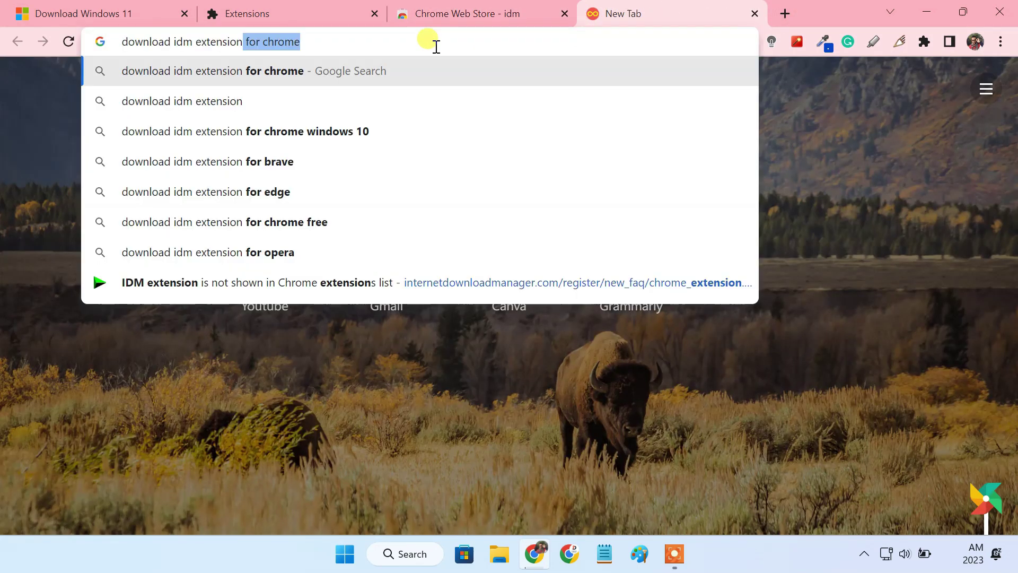
{"action": "key", "text": "Return"}
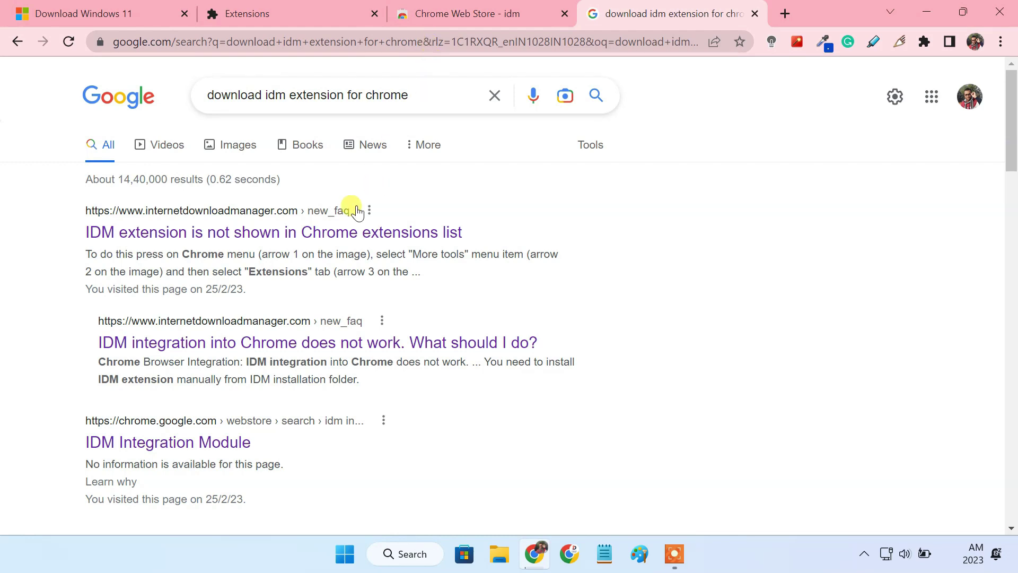
{"action": "left_click", "coordinate": [333, 234]}
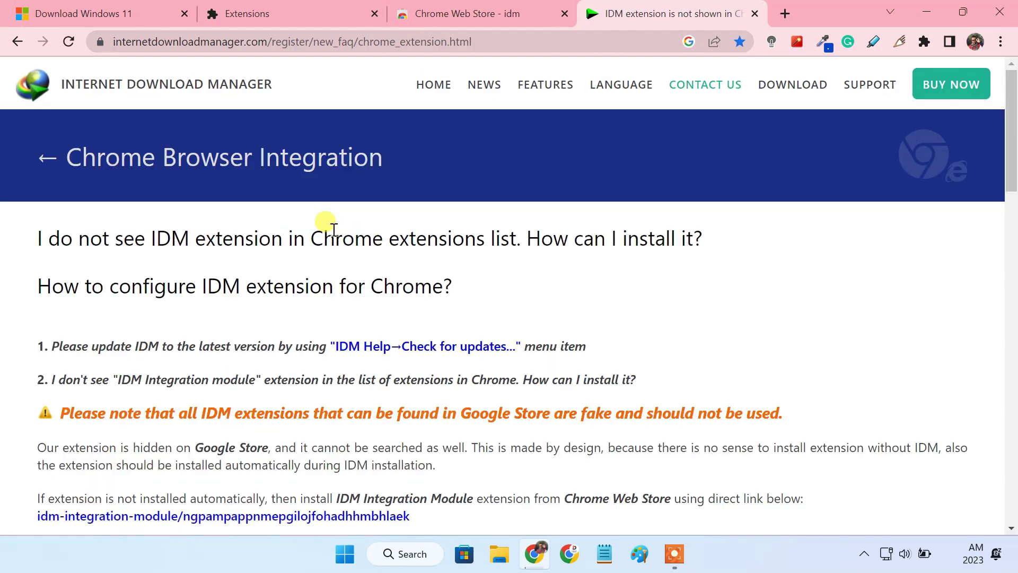
{"action": "scroll", "coordinate": [333, 229], "scroll_direction": "down", "scroll_amount": 3}
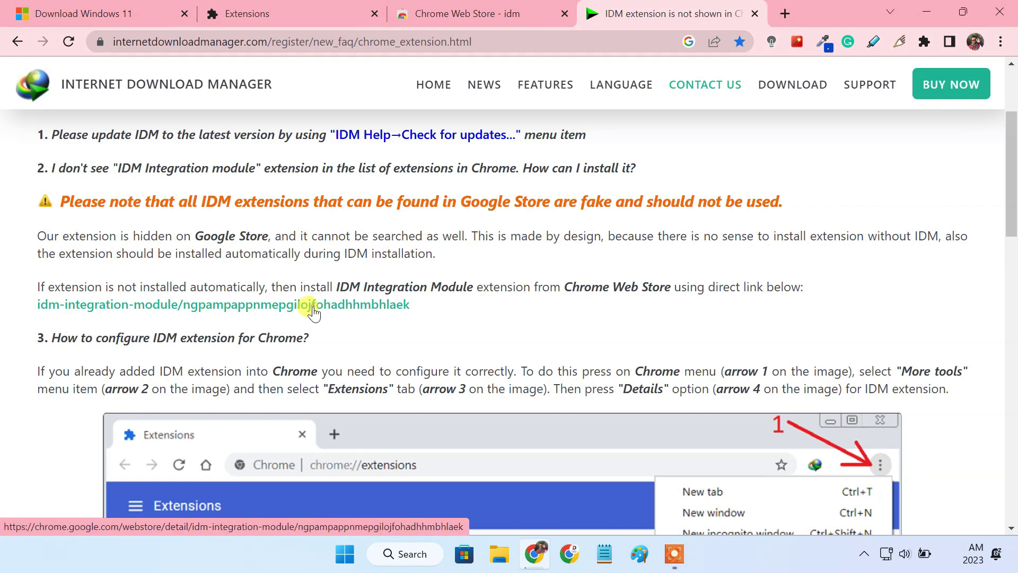
{"action": "left_click", "coordinate": [313, 312]}
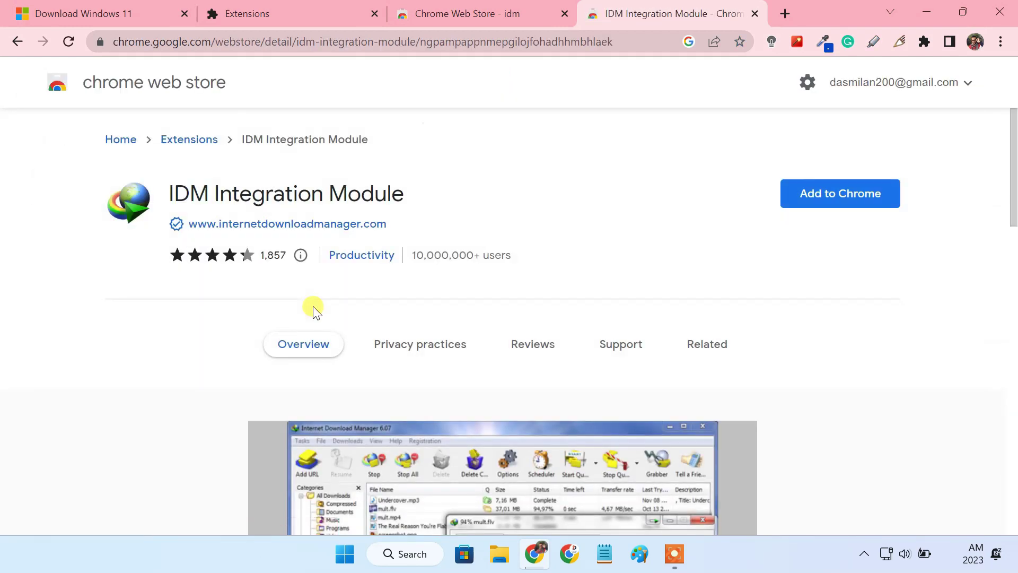
- Add the IDM Integration Module extension to Chrome and close the leftover store tabs
{"action": "left_click", "coordinate": [832, 204]}
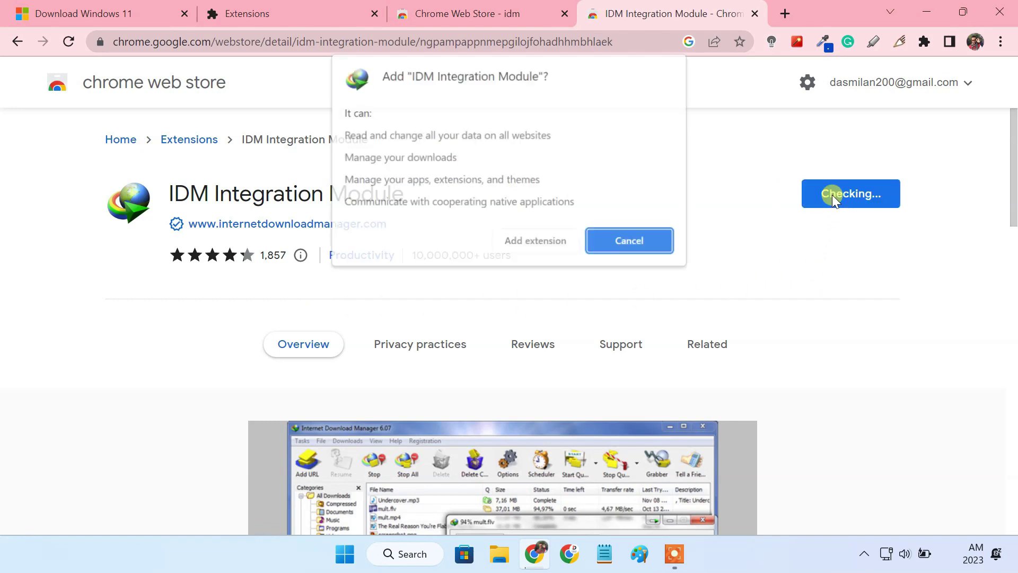
{"action": "left_click", "coordinate": [535, 241]}
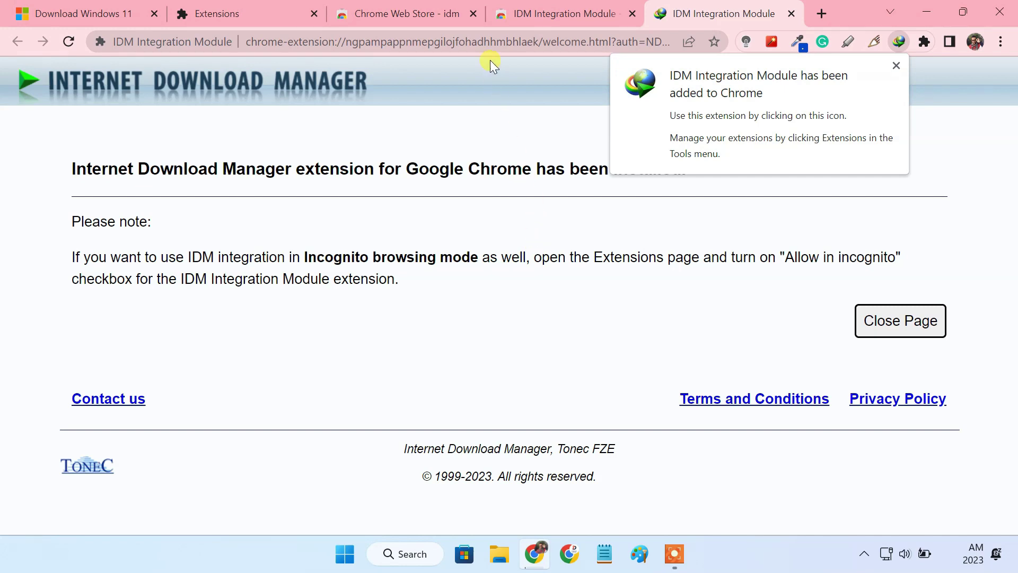
{"action": "left_click", "coordinate": [474, 14]}
{"action": "left_click", "coordinate": [473, 14]}
- In IDM Integration Module details, keep site access on all sites and allow Incognito and file URLs
{"action": "left_click", "coordinate": [474, 13]}
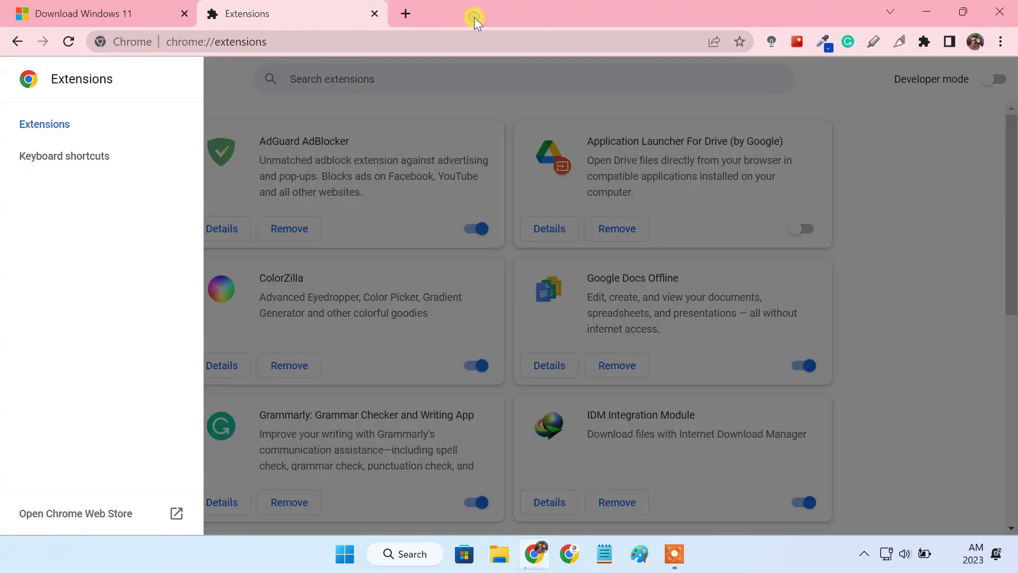
{"action": "left_click", "coordinate": [403, 79]}
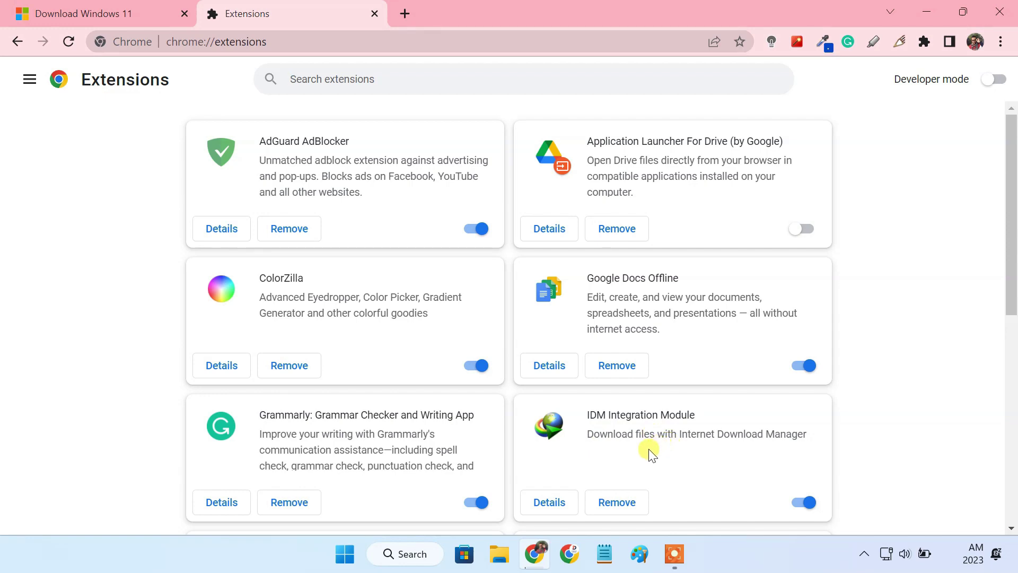
{"action": "left_click", "coordinate": [542, 508]}
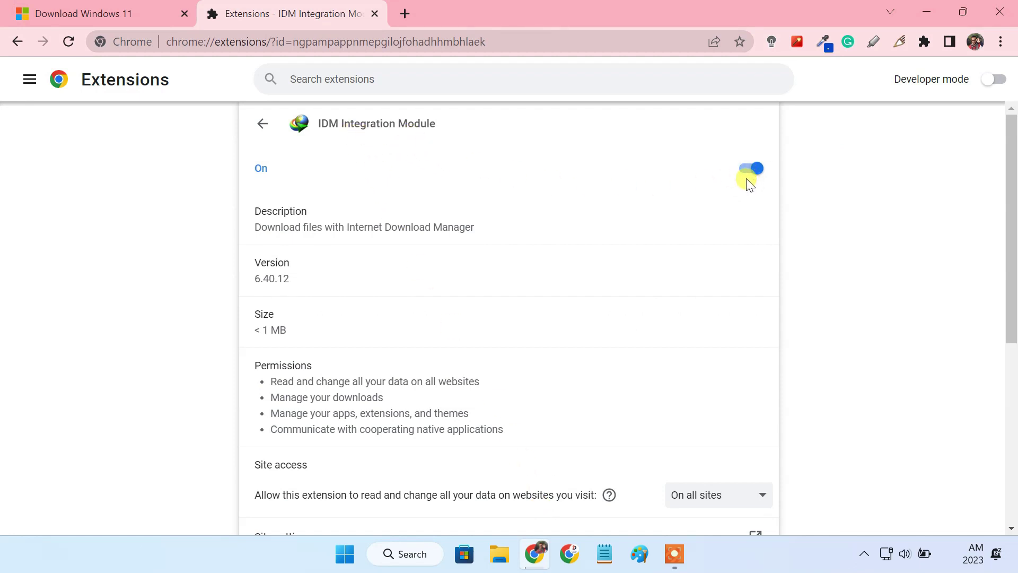
{"action": "scroll", "coordinate": [748, 183], "scroll_direction": "down", "scroll_amount": 3}
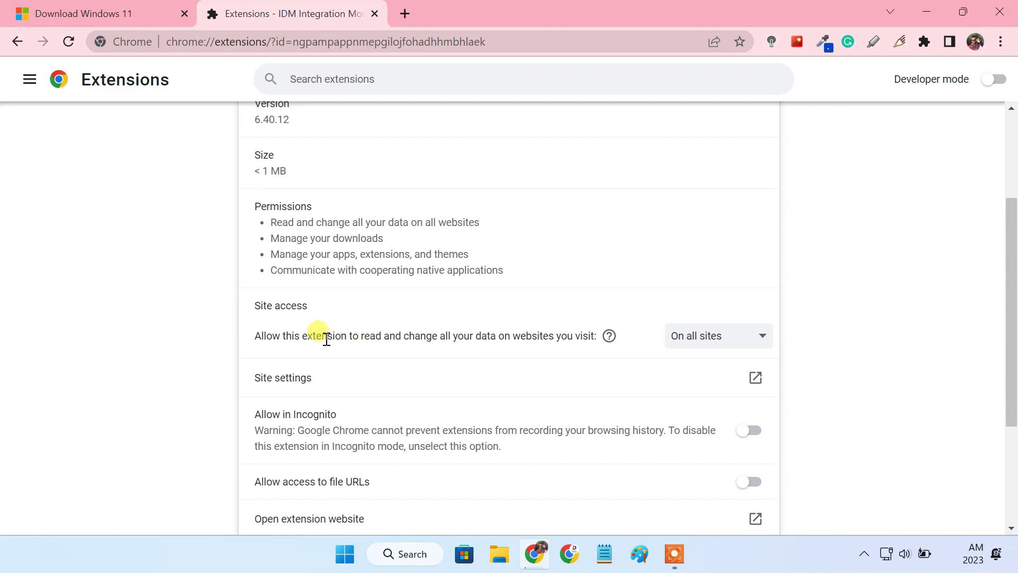
{"action": "left_click", "coordinate": [708, 337]}
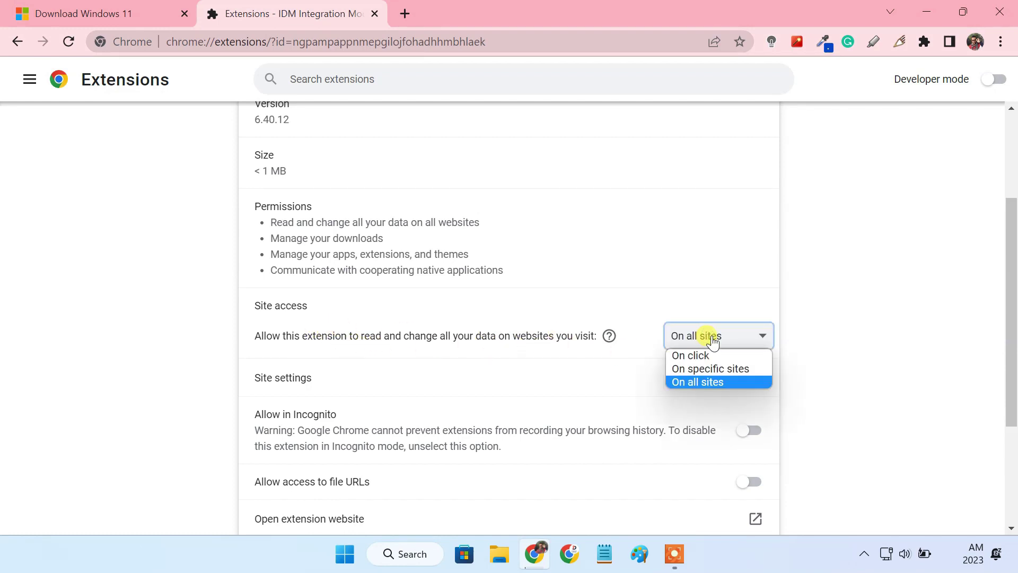
{"action": "left_click", "coordinate": [688, 383]}
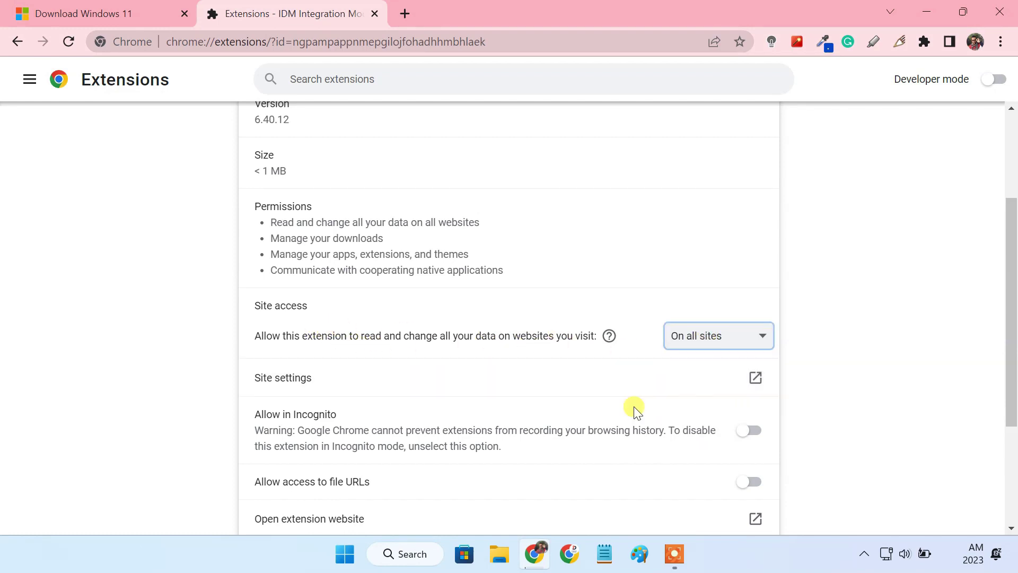
{"action": "left_click", "coordinate": [744, 435]}
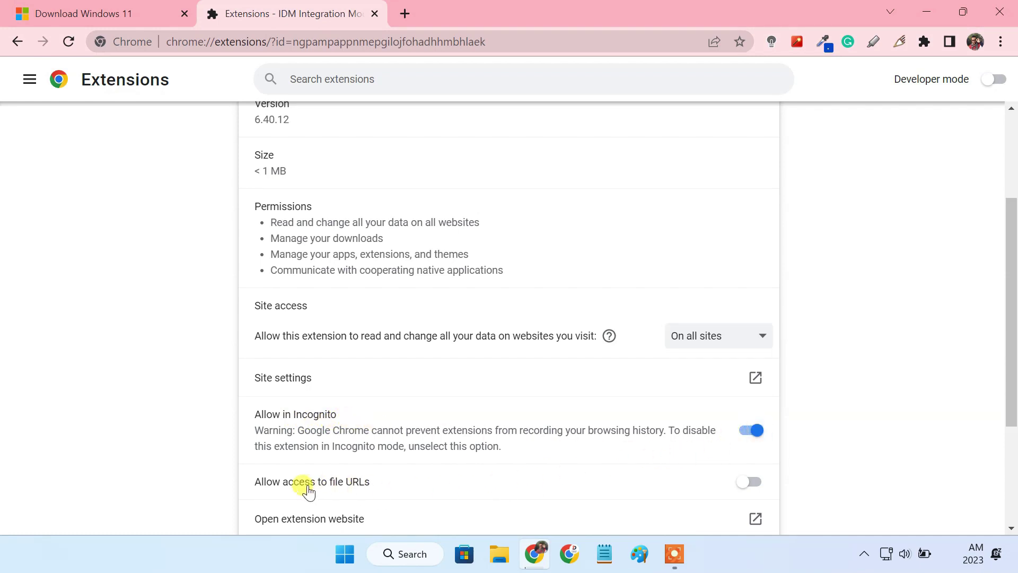
{"action": "left_click", "coordinate": [742, 483]}
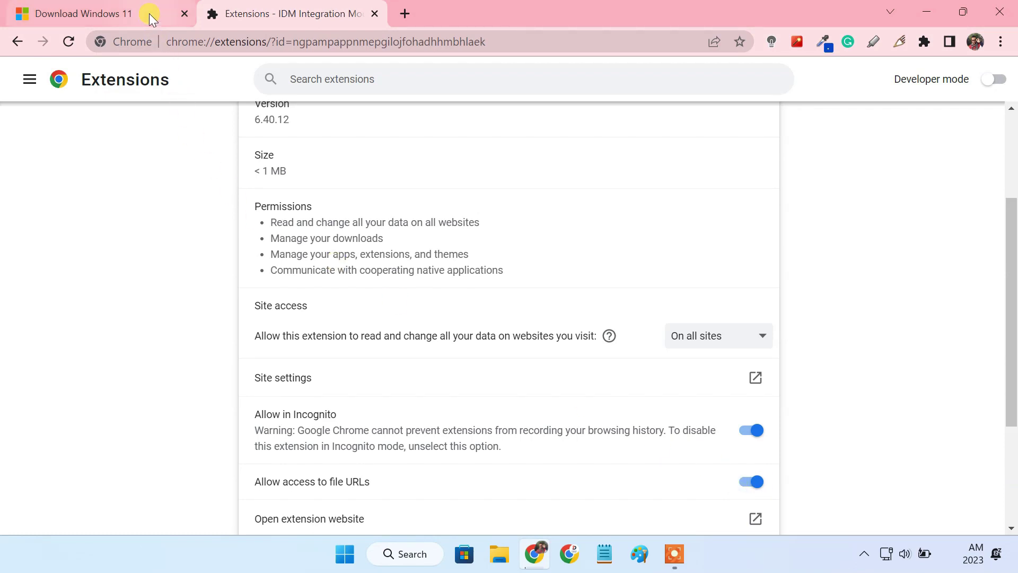
{"action": "left_click", "coordinate": [150, 15]}
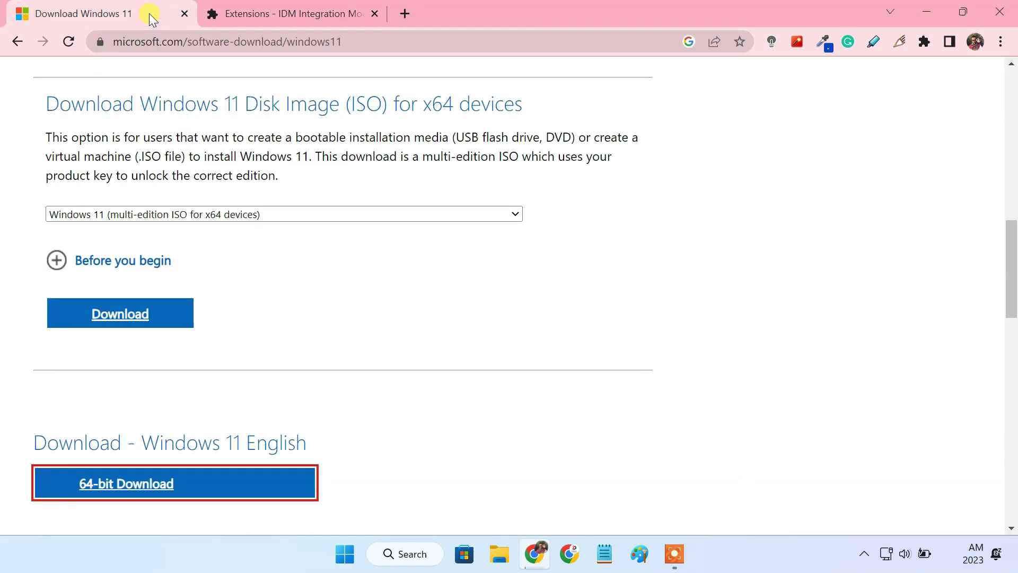
- Download the 64-bit Windows 11 English ISO through IDM's Start Download dialog
{"action": "left_click", "coordinate": [166, 493]}
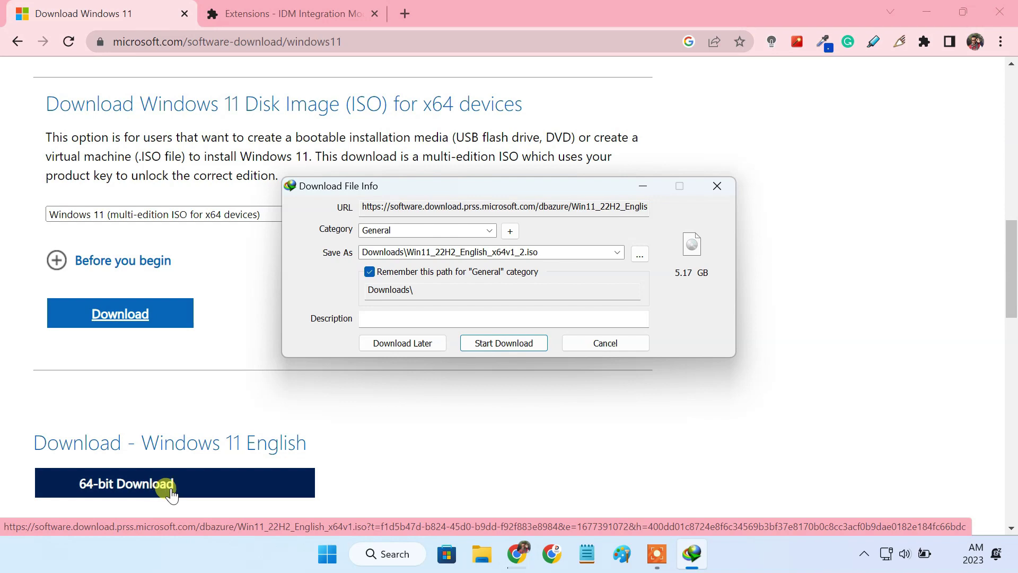
{"action": "left_click", "coordinate": [500, 344]}
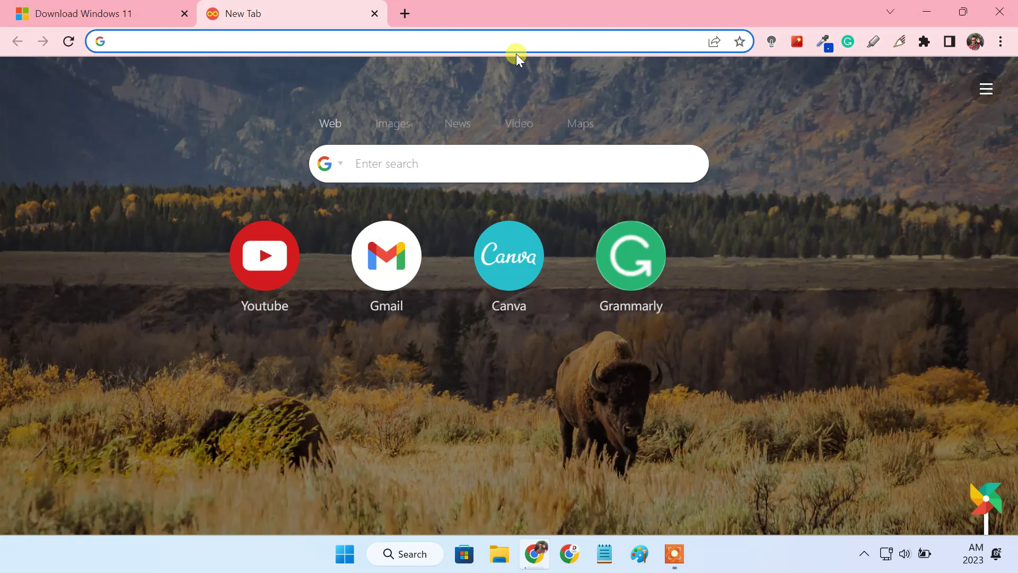
- Turn on 'Ask where to save each file before downloading' in Chrome's Downloads settings
{"action": "left_click", "coordinate": [1000, 45]}
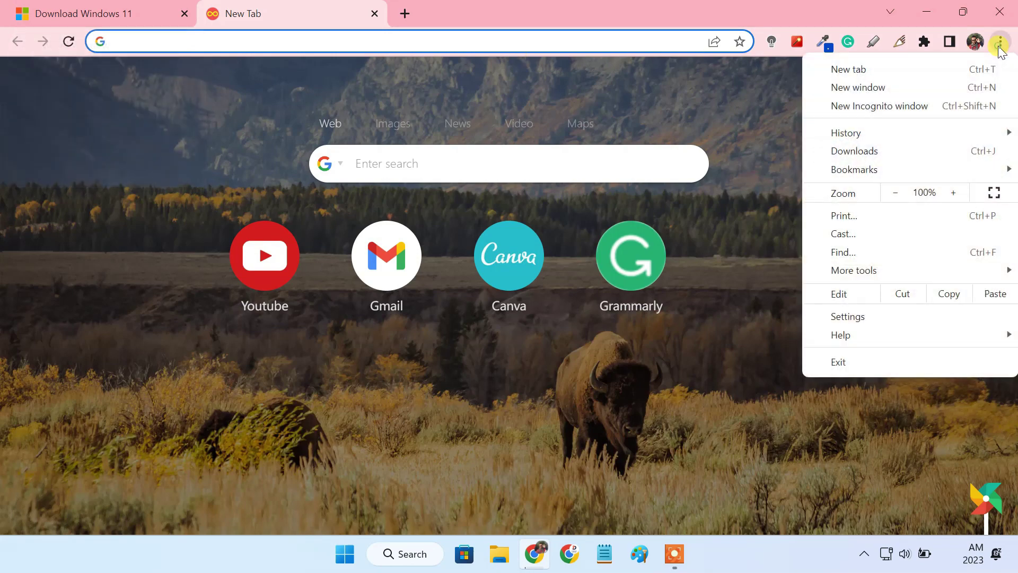
{"action": "left_click", "coordinate": [889, 317]}
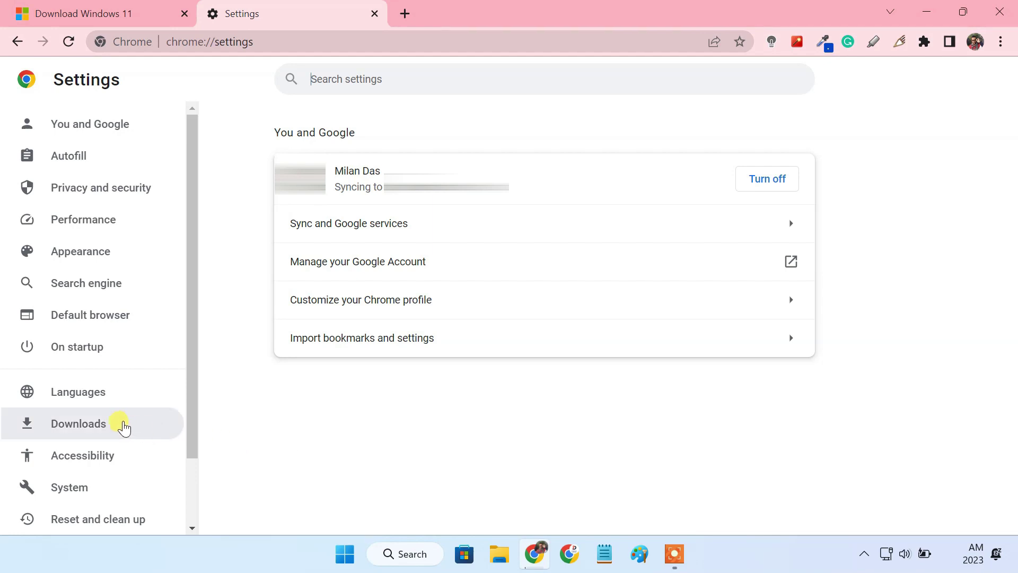
{"action": "left_click", "coordinate": [123, 427]}
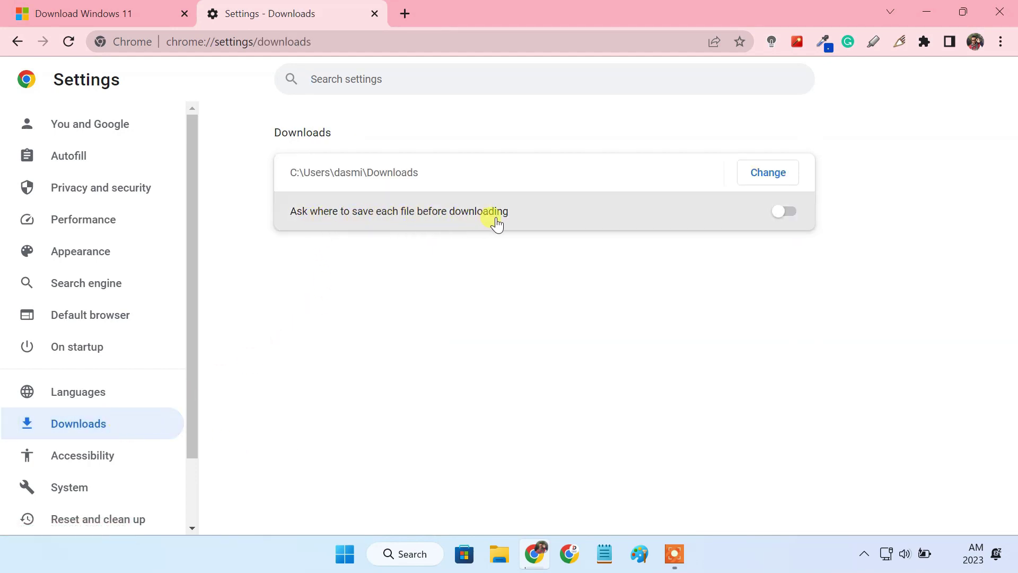
{"action": "left_click", "coordinate": [782, 217]}
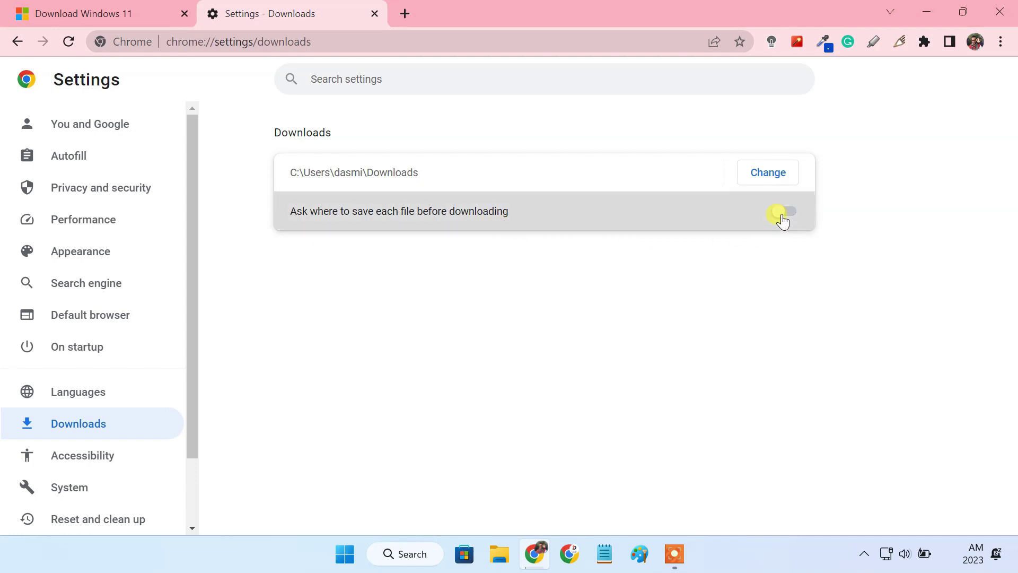
{"action": "left_click", "coordinate": [371, 16]}
- Request the 64-bit ISO again and set IDM's save location to D:\Downloads
{"action": "left_click", "coordinate": [154, 485]}
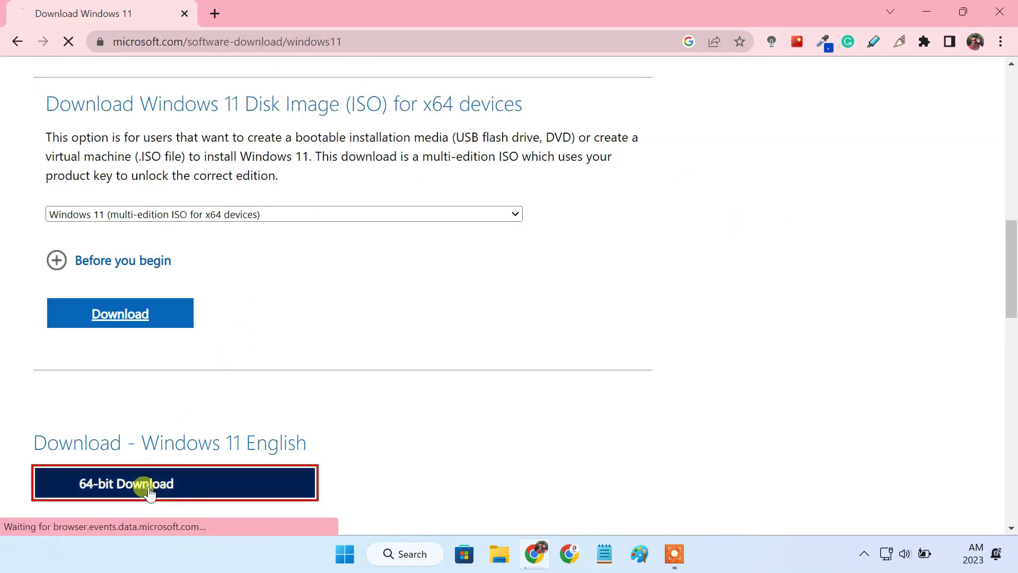
{"action": "left_click", "coordinate": [639, 254]}
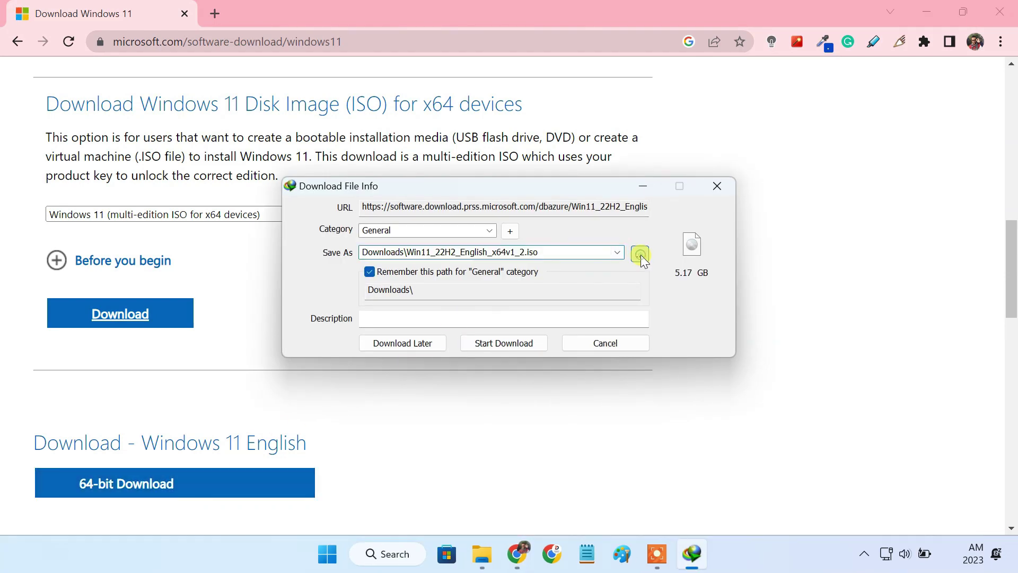
{"action": "left_click", "coordinate": [336, 316]}
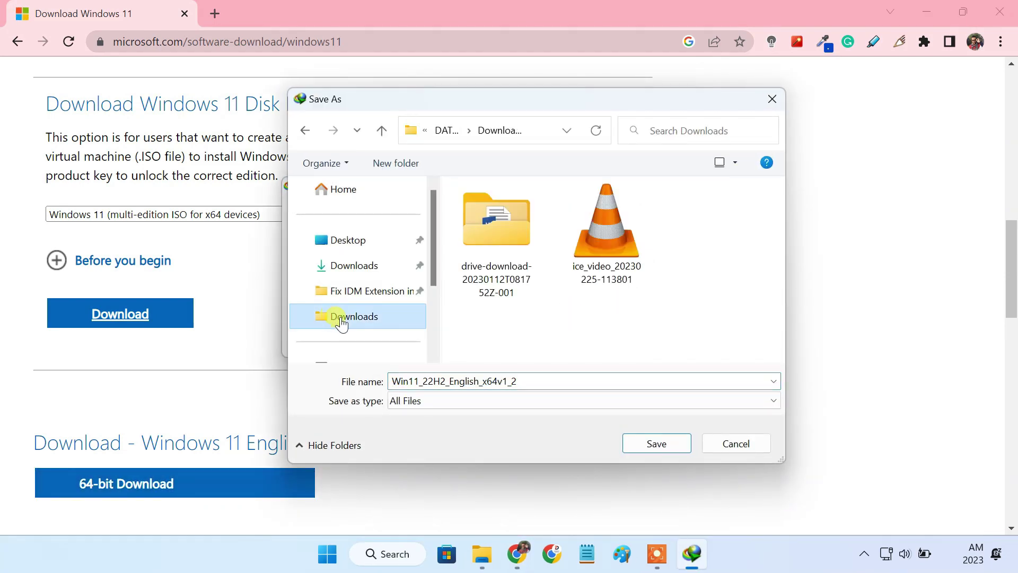
{"action": "left_click", "coordinate": [655, 444]}
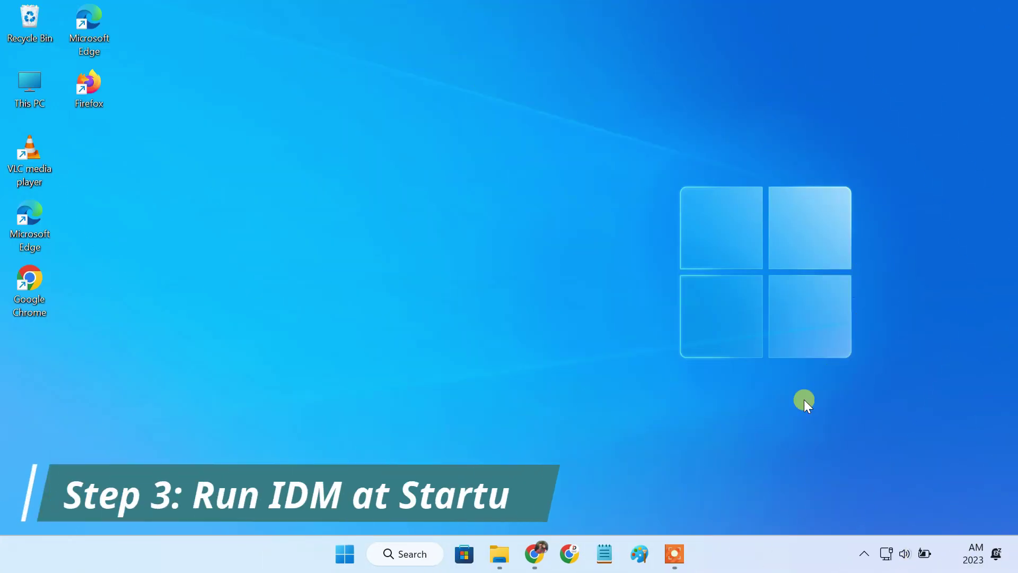
- Enable IDMan in Task Manager's Startup apps, then close Task Manager
{"action": "right_click", "coordinate": [748, 558]}
{"action": "left_click", "coordinate": [799, 492]}
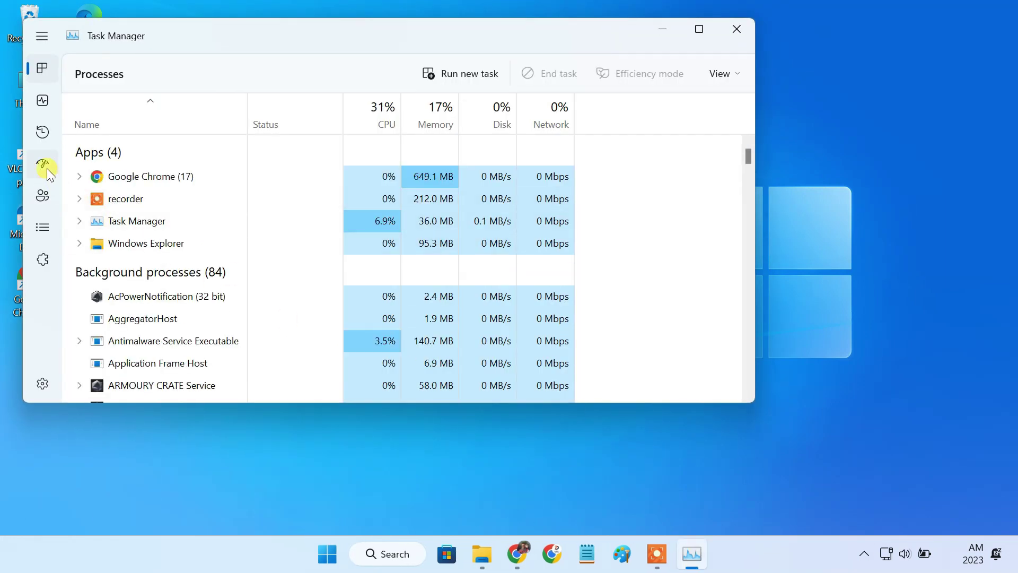
{"action": "left_click", "coordinate": [46, 168]}
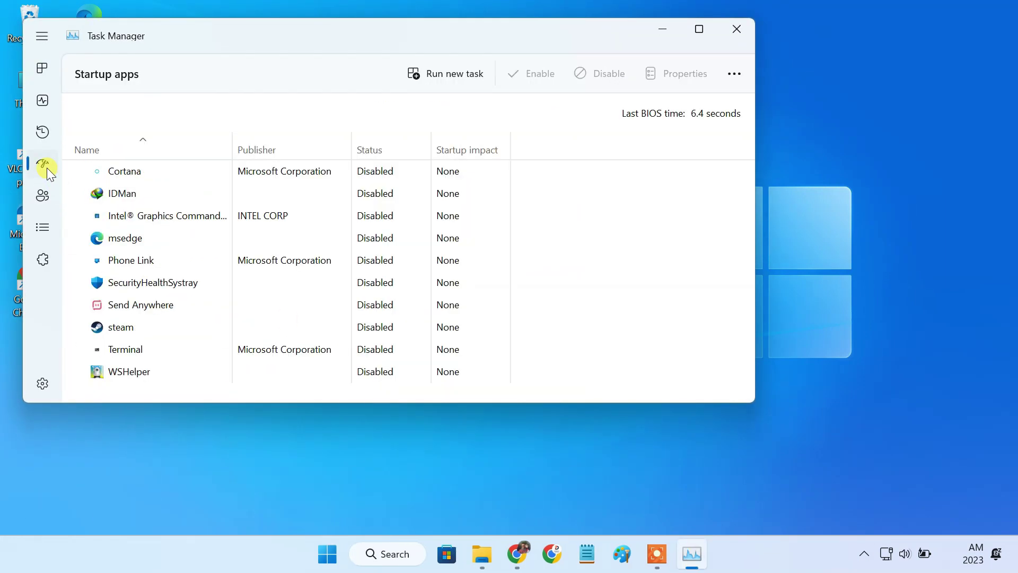
{"action": "left_click", "coordinate": [145, 193]}
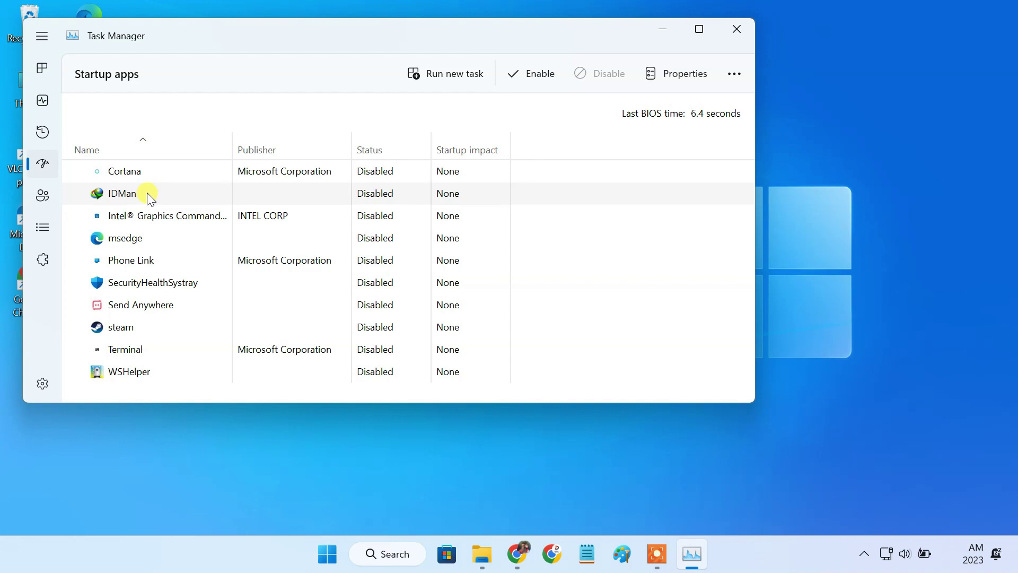
{"action": "left_click", "coordinate": [537, 78]}
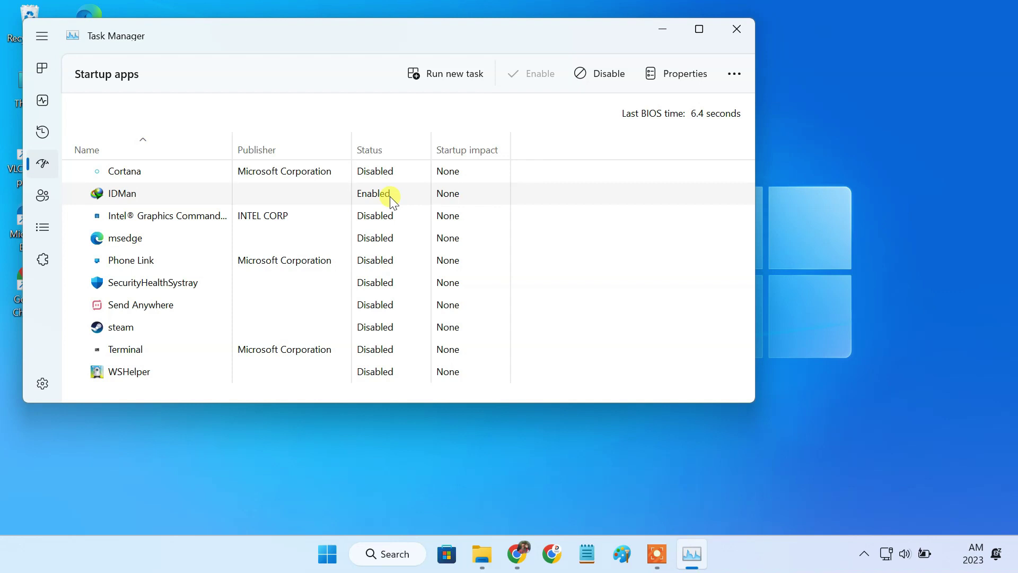
{"action": "left_click", "coordinate": [742, 30]}
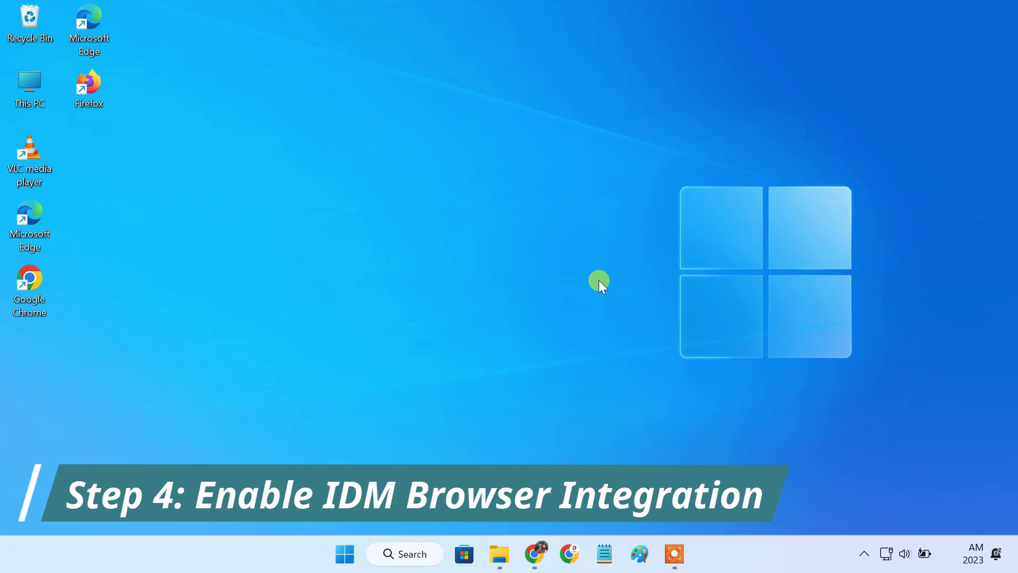
- Launch IDM from Windows search and turn on 'Use advanced browser integration' in its Options
{"action": "left_click", "coordinate": [380, 561]}
{"action": "type", "text": "idm"}
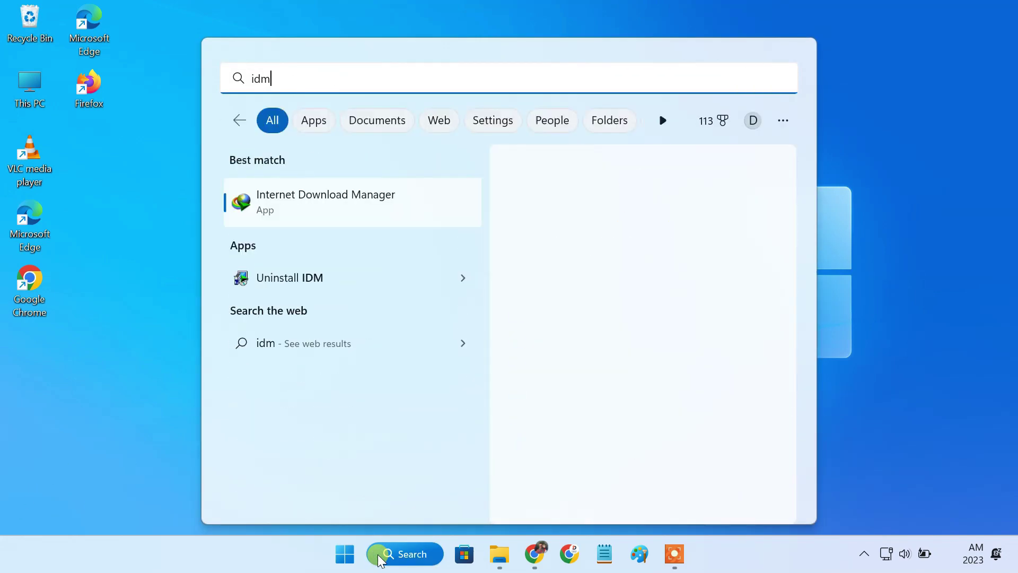
{"action": "left_click", "coordinate": [417, 207]}
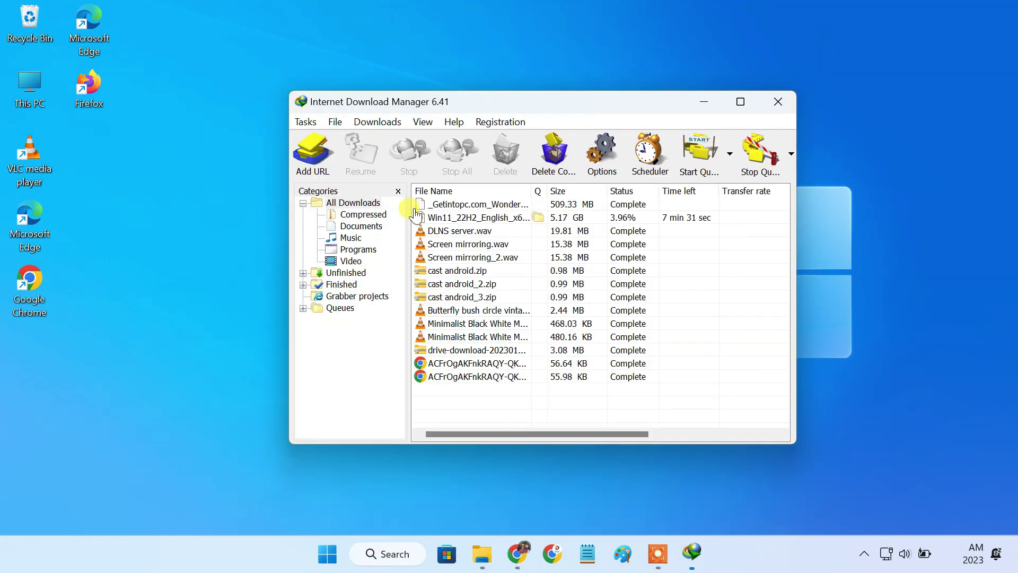
{"action": "left_click", "coordinate": [599, 162]}
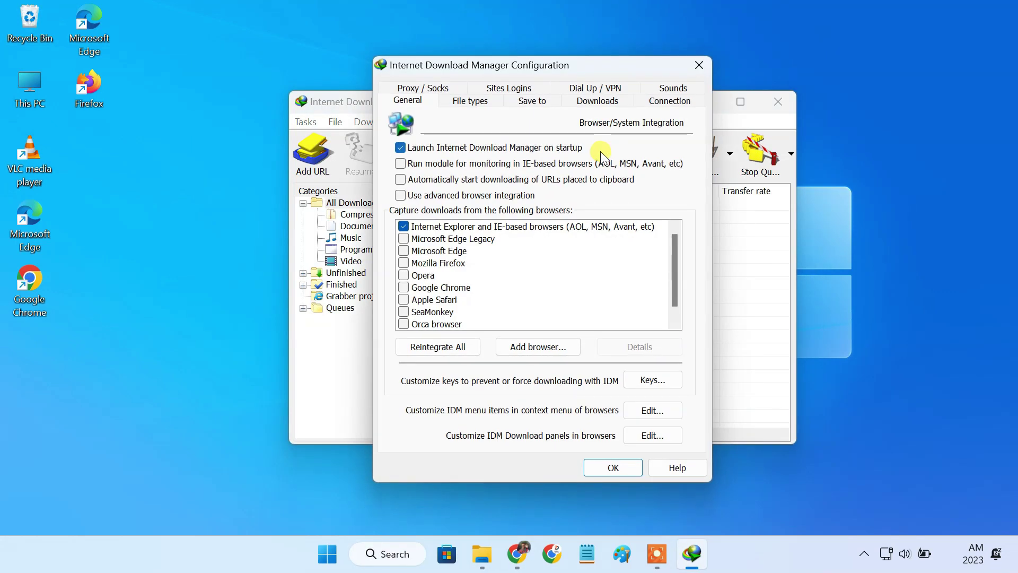
{"action": "left_click", "coordinate": [400, 195]}
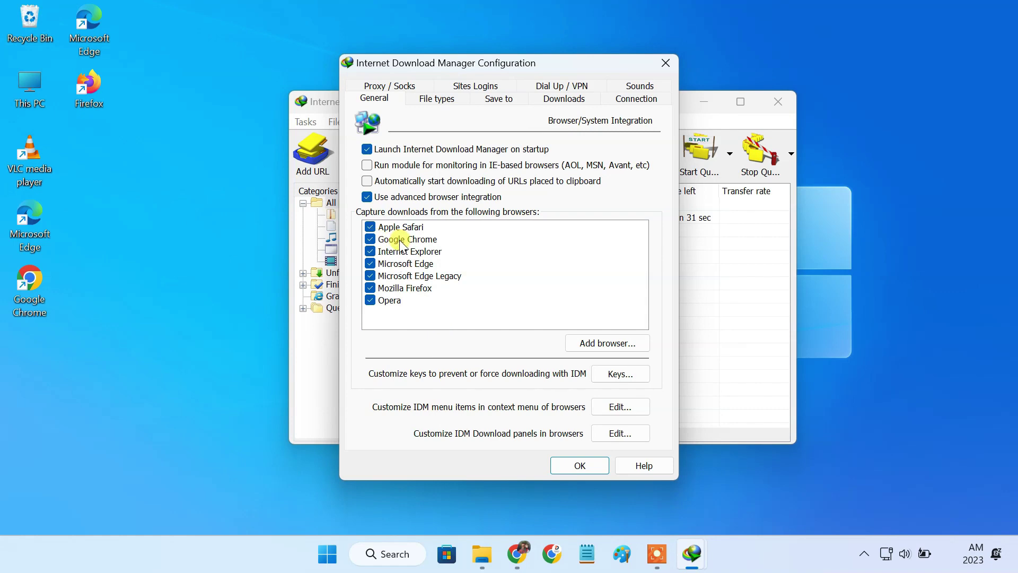
{"action": "left_click", "coordinate": [568, 466]}
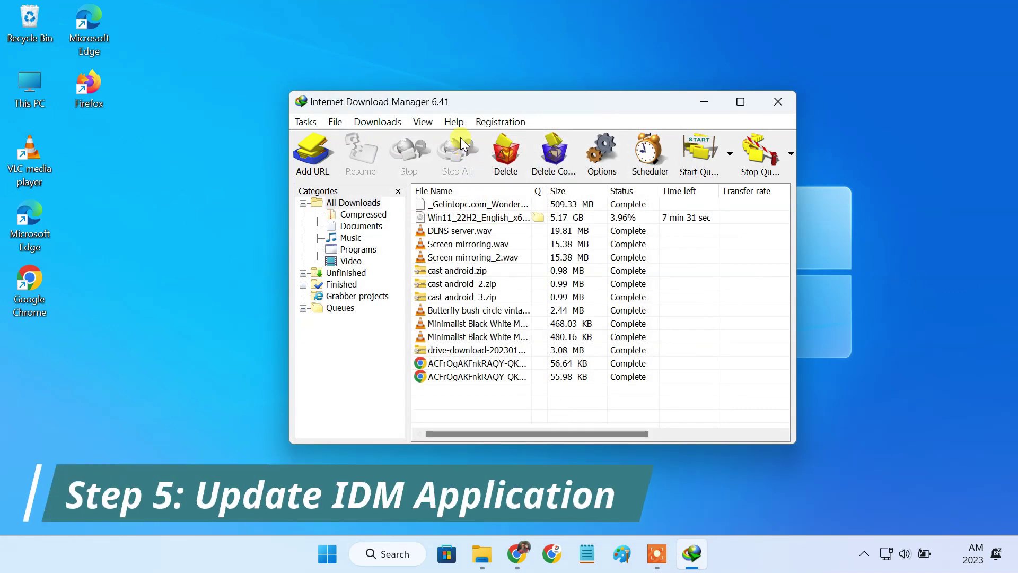
- Run IDM's Help > Check for updates, confirm it is already the latest version, and close IDM
{"action": "left_click", "coordinate": [455, 122]}
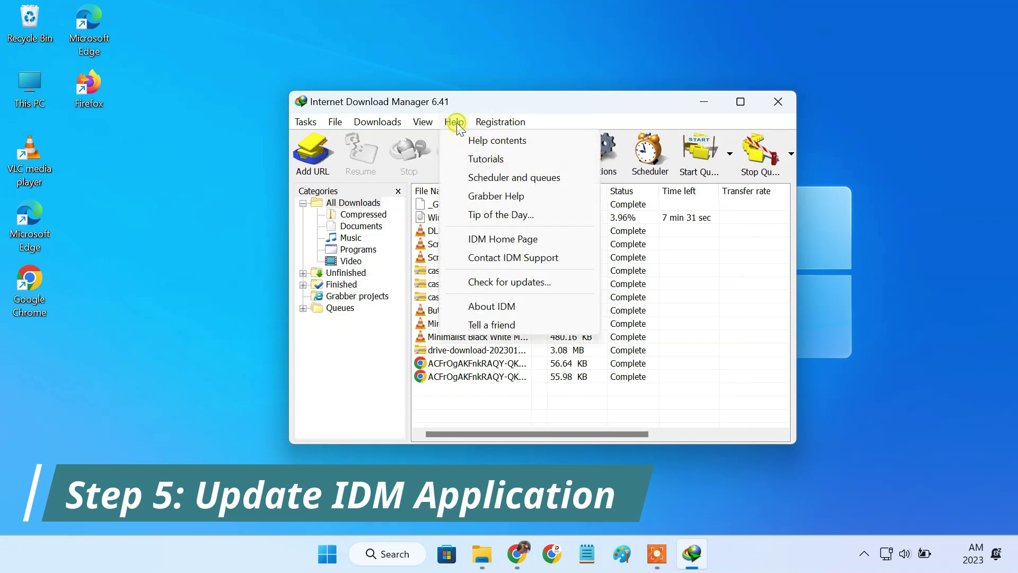
{"action": "left_click", "coordinate": [523, 280]}
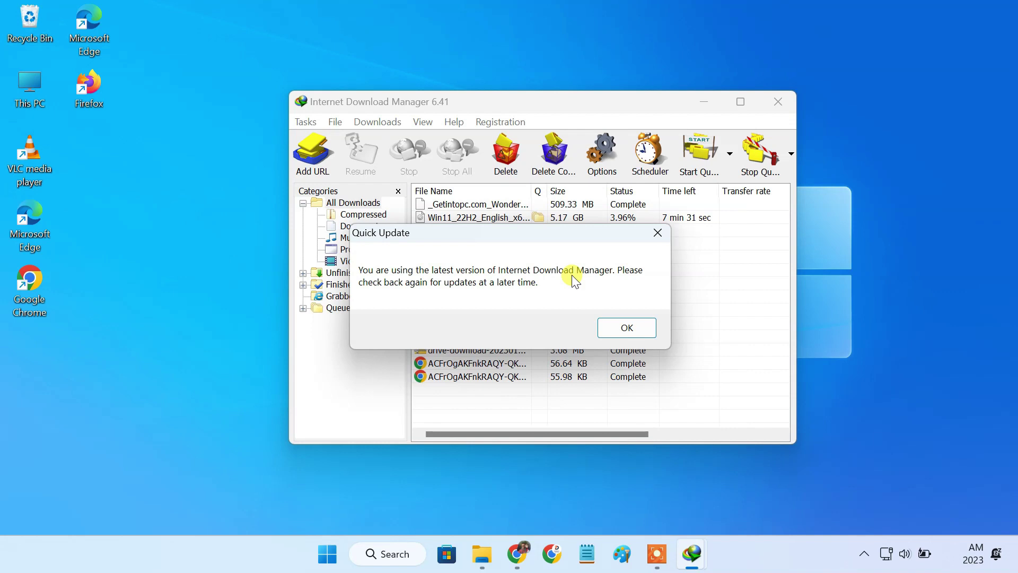
{"action": "left_click", "coordinate": [626, 328]}
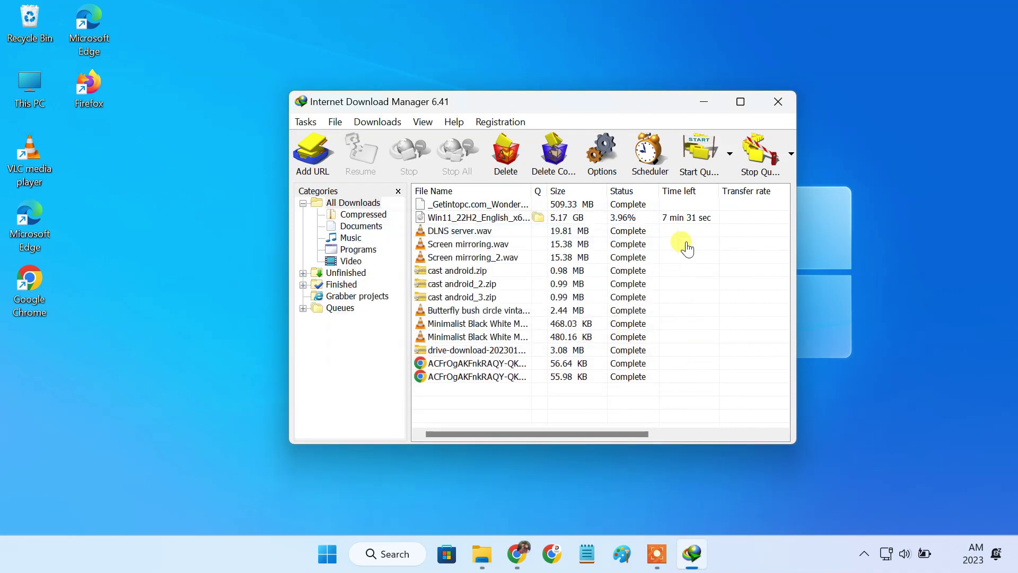
{"action": "left_click", "coordinate": [769, 104]}
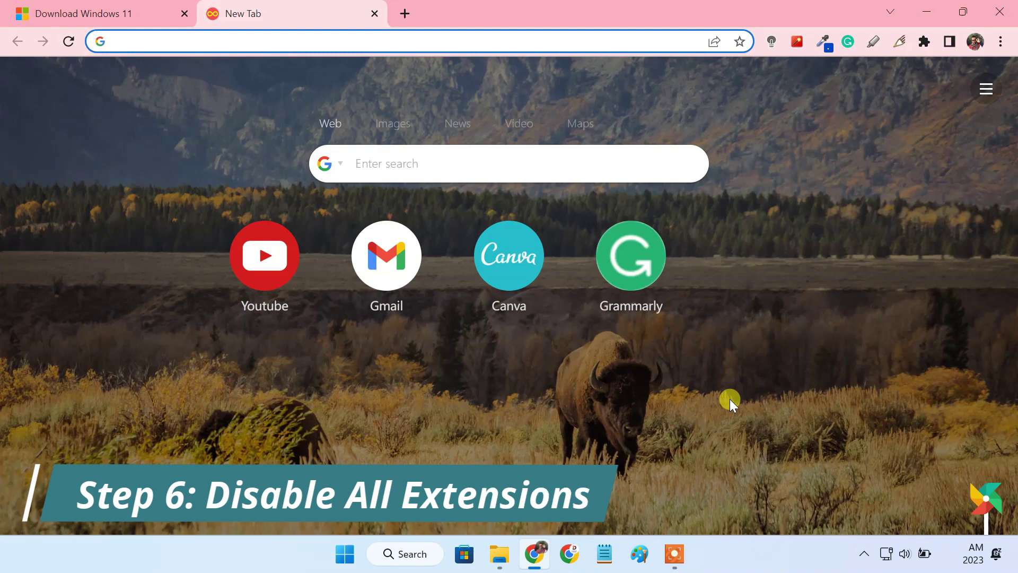
- Open Chrome's Extensions page and switch off ColorZilla and Grammarly
{"action": "left_click", "coordinate": [998, 46]}
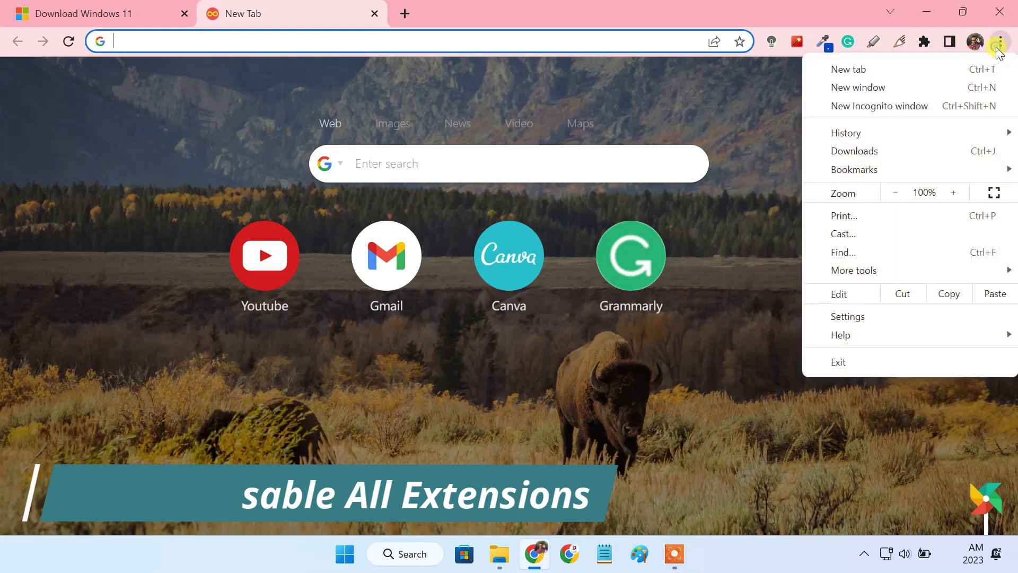
{"action": "mouse_move", "coordinate": [880, 268]}
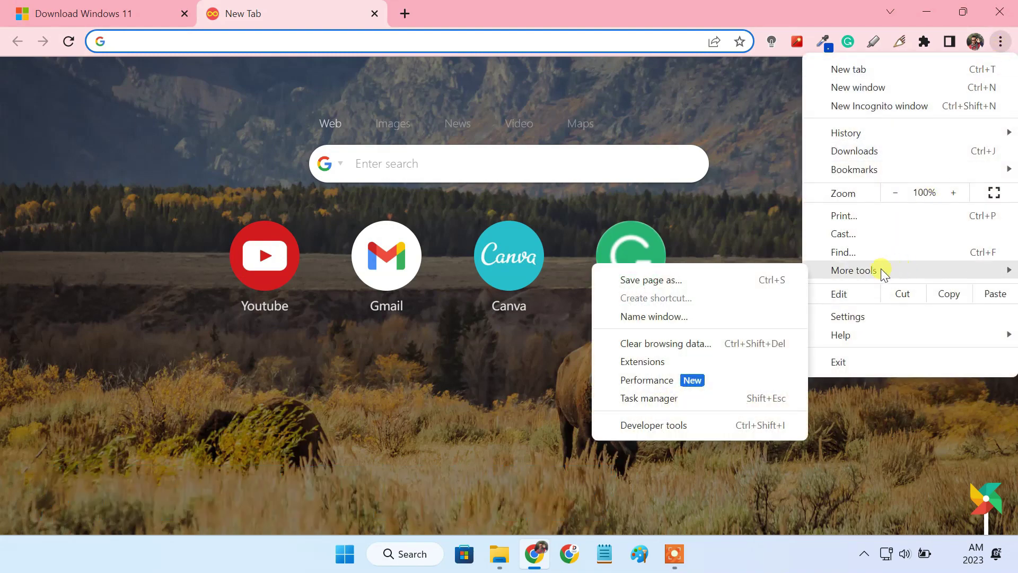
{"action": "left_click", "coordinate": [671, 361]}
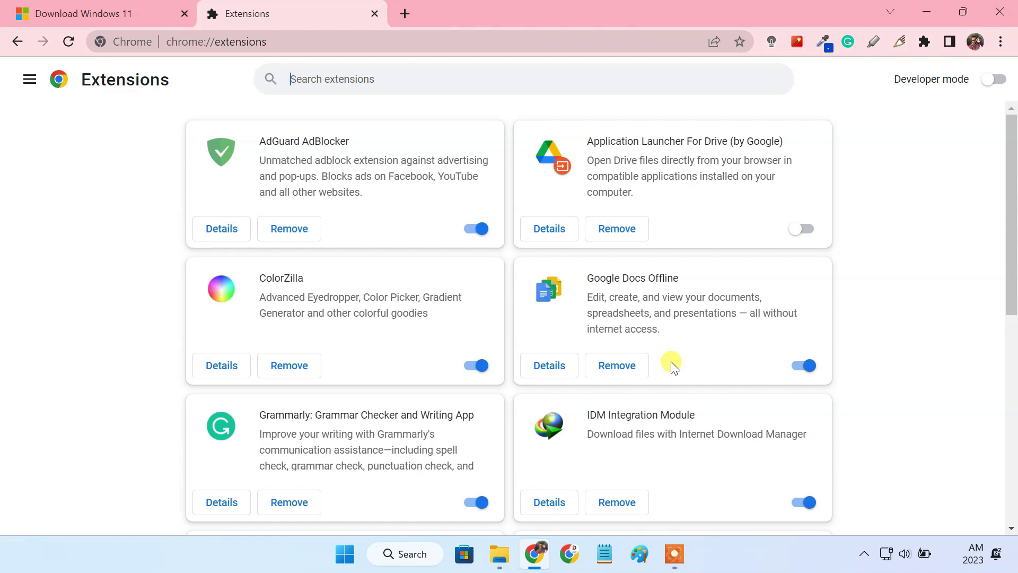
{"action": "left_click", "coordinate": [483, 370]}
{"action": "left_click", "coordinate": [479, 510]}
- Switch off Magic Actions, Malwarebytes Browser Guard, Simple Notepad, Super Simple Highlighter and Turn Off the Lights, then return to the Windows 11 tab
{"action": "scroll", "coordinate": [530, 467], "scroll_direction": "down", "scroll_amount": 4}
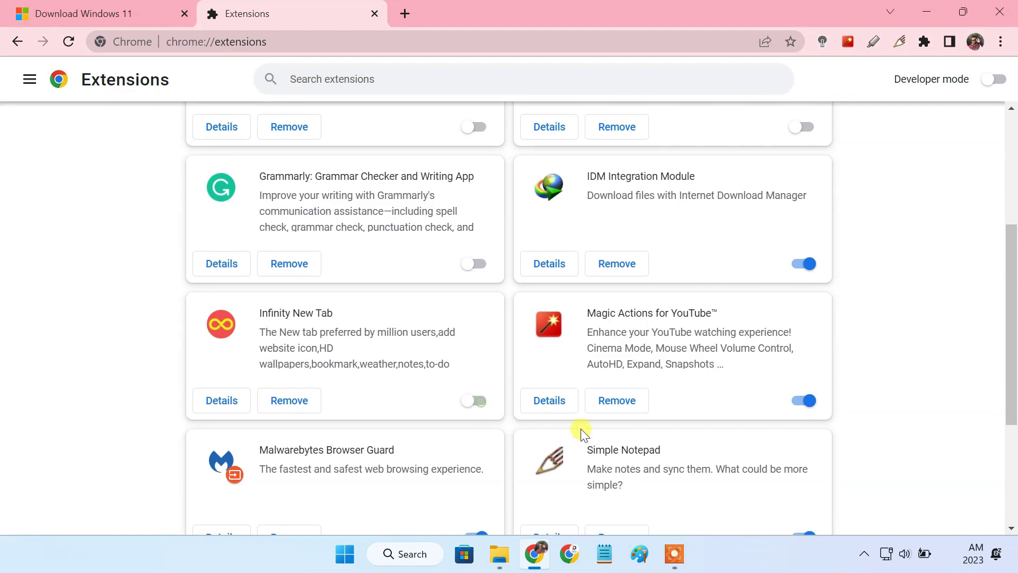
{"action": "left_click", "coordinate": [799, 401]}
{"action": "scroll", "coordinate": [773, 416], "scroll_direction": "down", "scroll_amount": 3}
{"action": "left_click", "coordinate": [477, 378]}
{"action": "left_click", "coordinate": [802, 379]}
{"action": "scroll", "coordinate": [636, 424], "scroll_direction": "down", "scroll_amount": 2}
{"action": "left_click", "coordinate": [480, 467]}
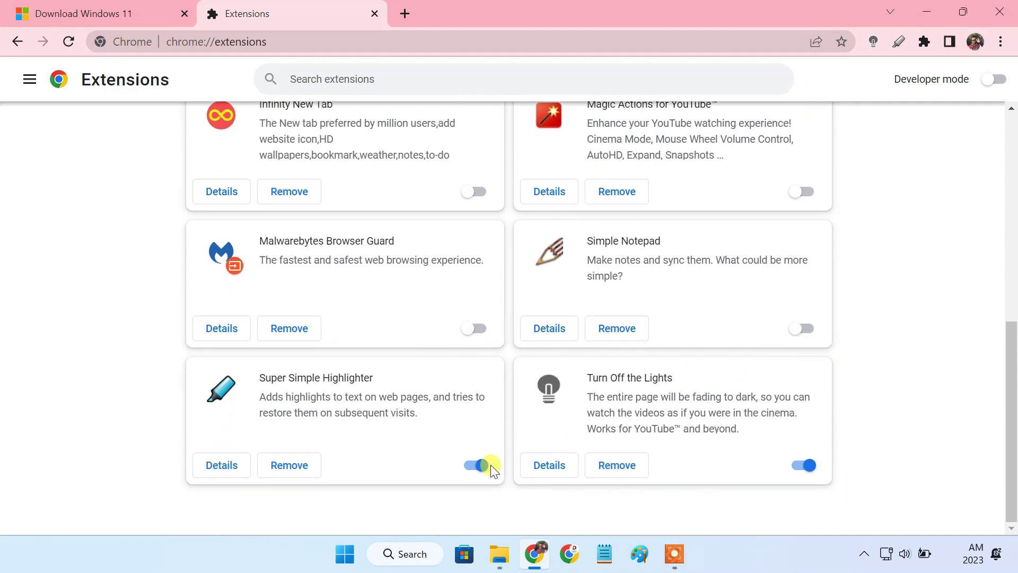
{"action": "left_click", "coordinate": [803, 466]}
{"action": "scroll", "coordinate": [806, 472], "scroll_direction": "up", "scroll_amount": 8}
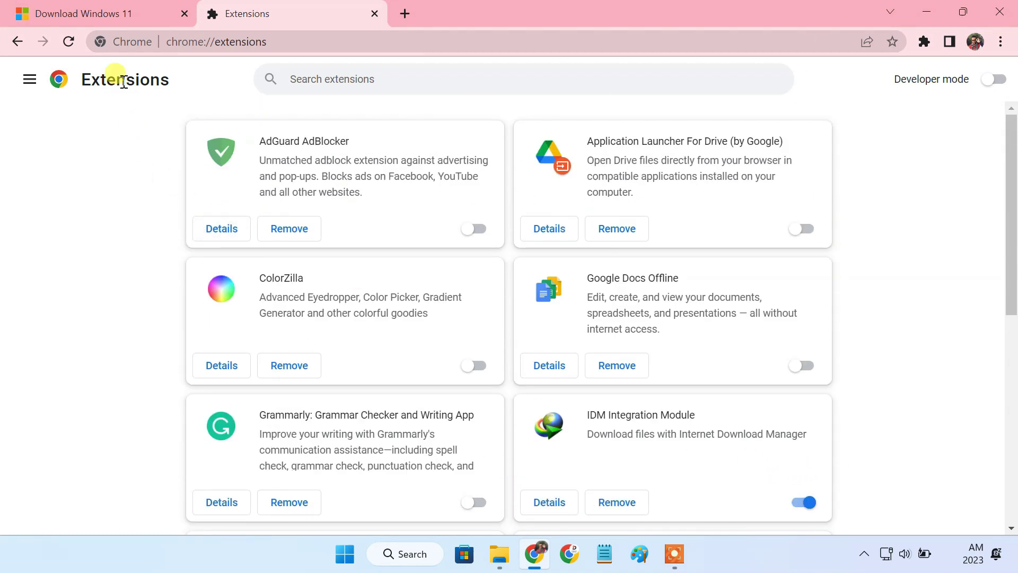
{"action": "left_click", "coordinate": [132, 17]}
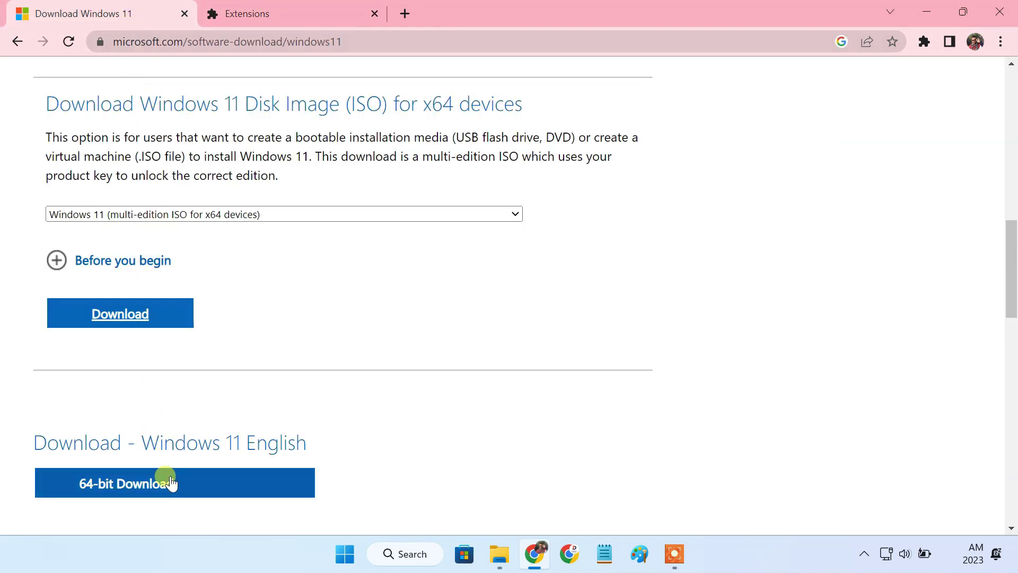
- Send the 64-bit English Windows 11 ISO to IDM and start downloading Win11_22H2_English_x64v1_2.iso
{"action": "left_click", "coordinate": [177, 495]}
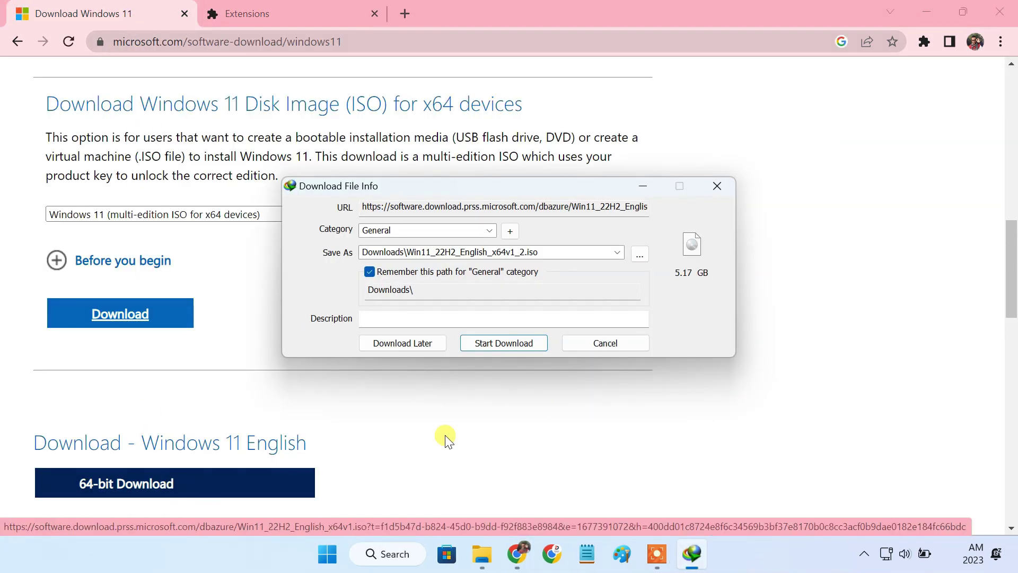
{"action": "left_click", "coordinate": [926, 13]}
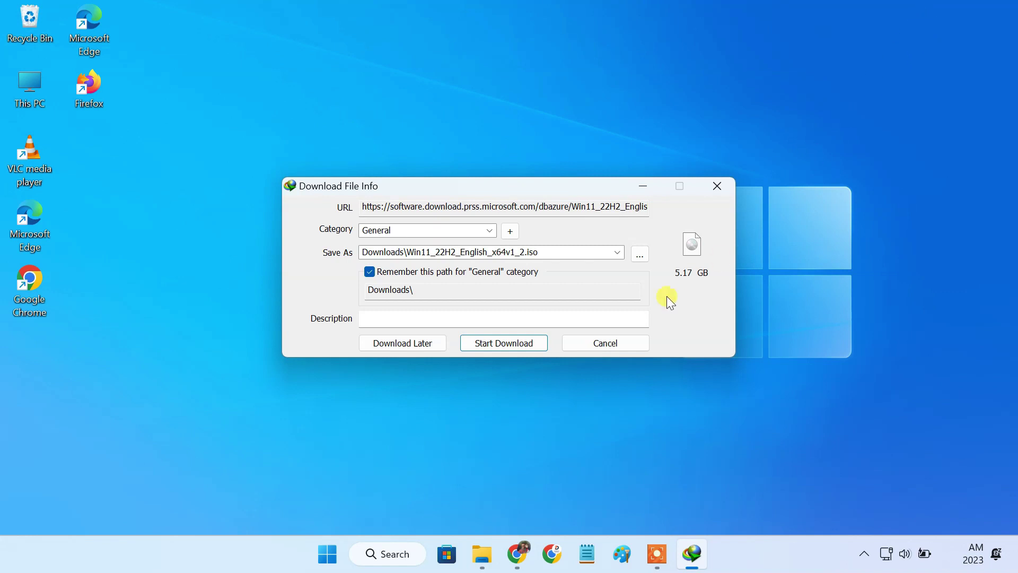
{"action": "left_click", "coordinate": [505, 348]}
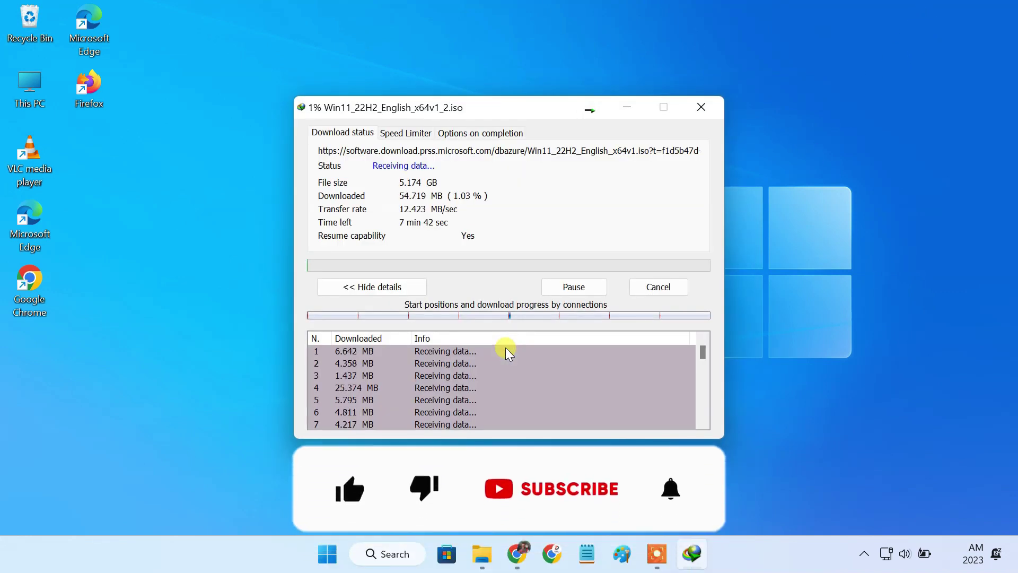